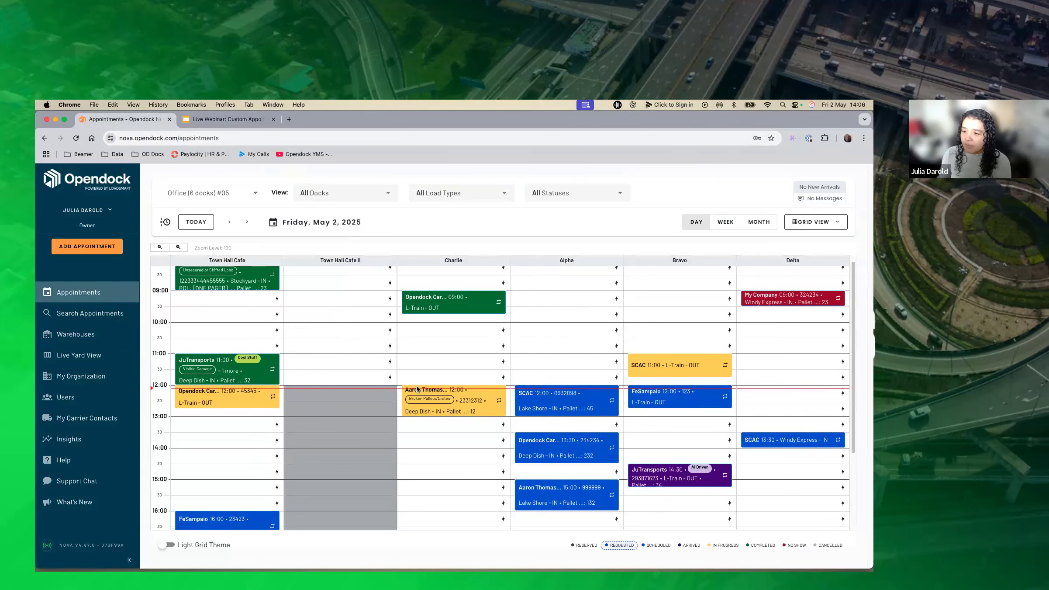
# Examine the default appointment tiles on the Office warehouse's day grid, including the details of the 11:00 JuTransports appointment.
pyautogui.moveTo(687, 486)
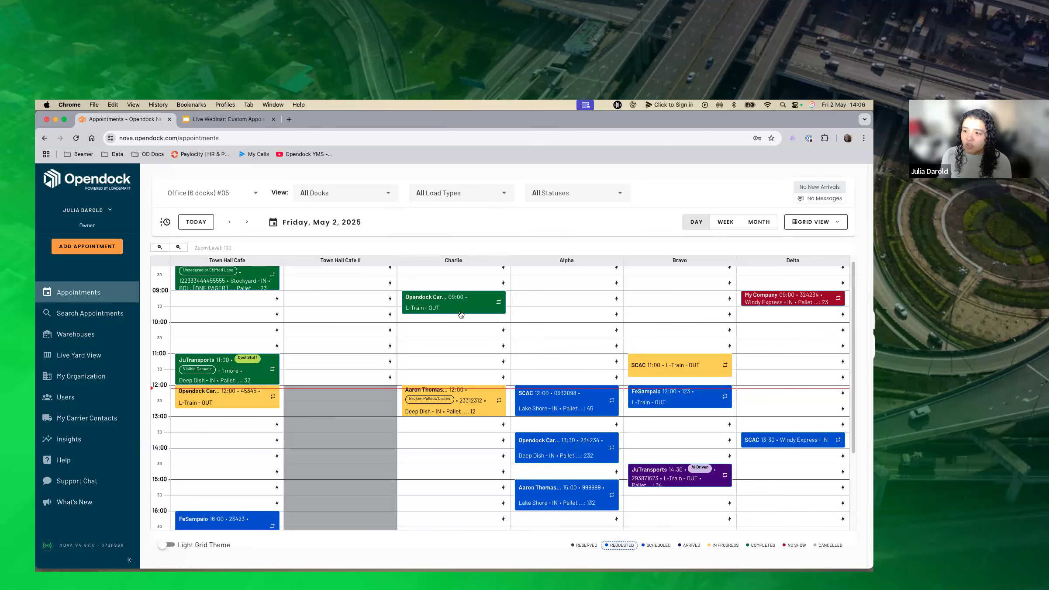
pyautogui.moveTo(458, 312)
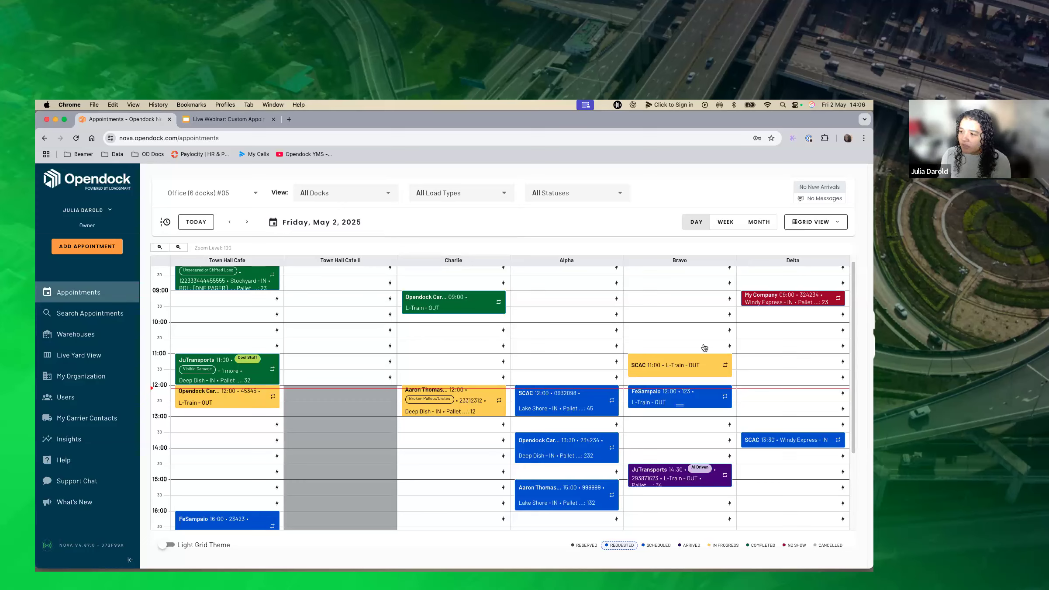
pyautogui.moveTo(269, 373)
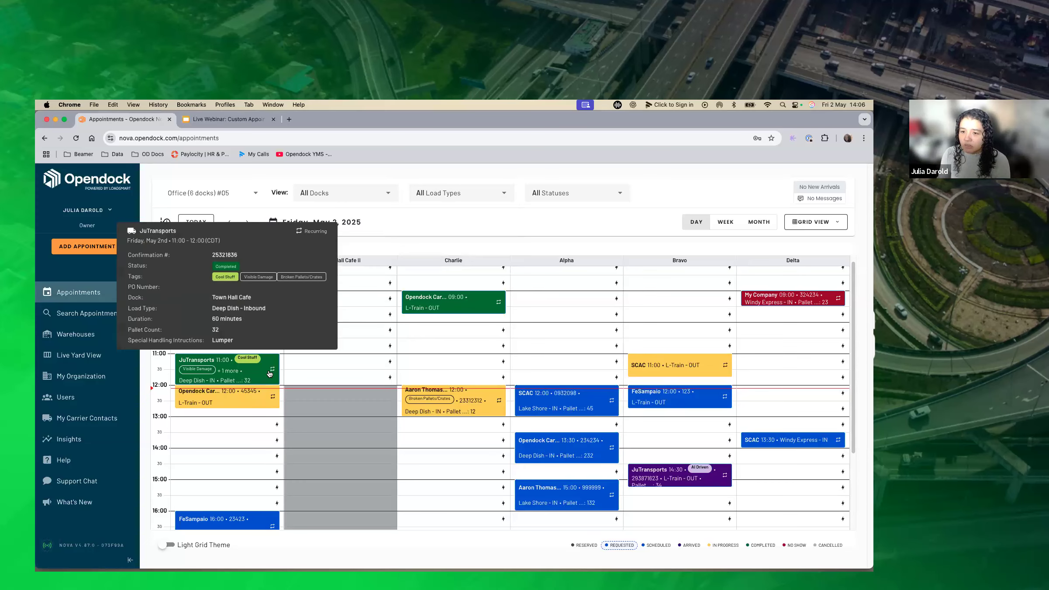
pyautogui.click(83, 336)
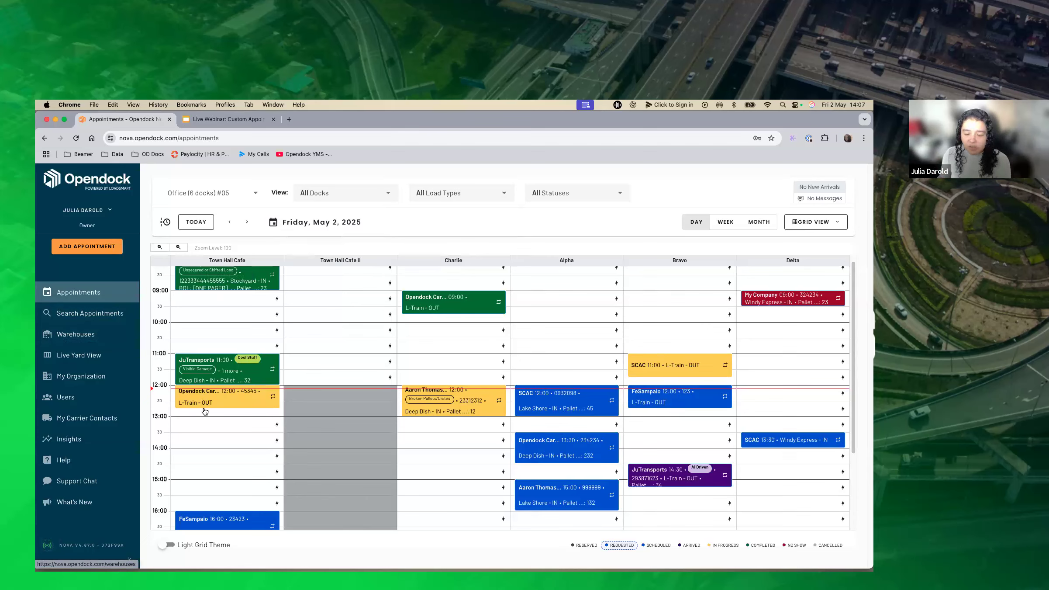
pyautogui.moveTo(207, 402)
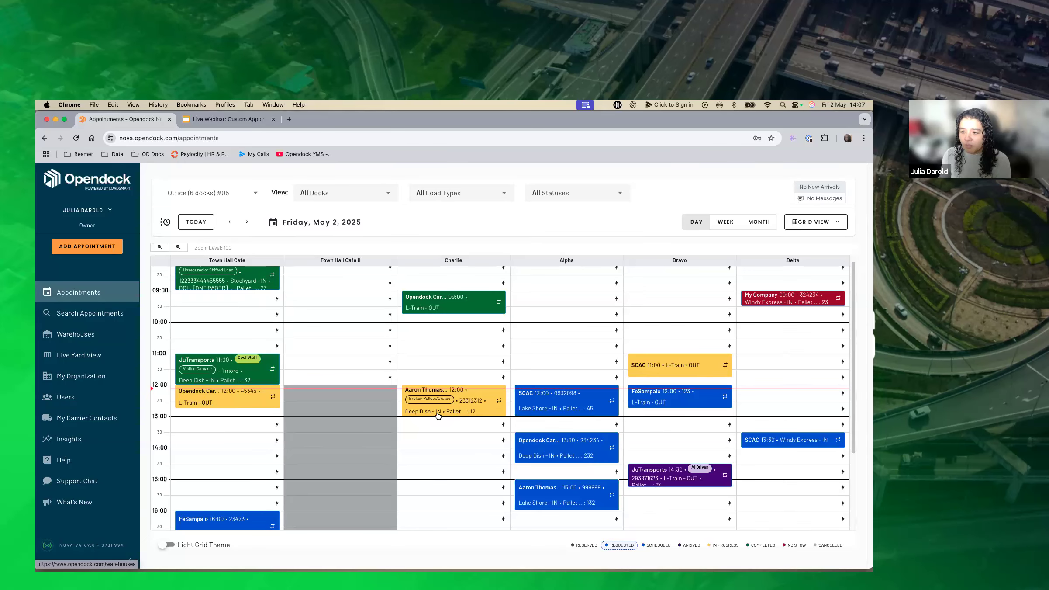
pyautogui.moveTo(438, 409)
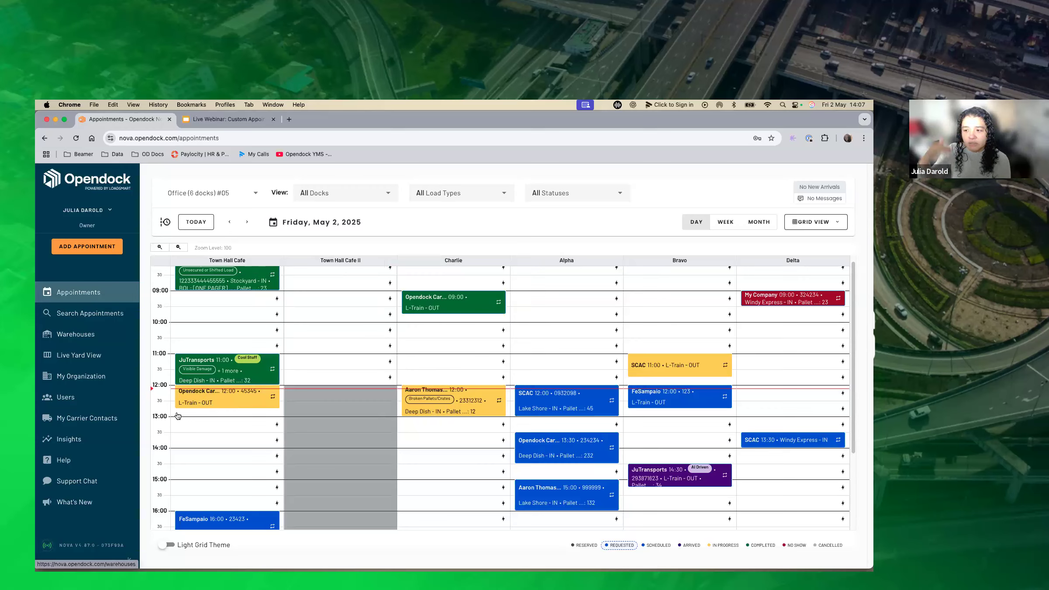
# Open the Office warehouse's settings and enable the Custom Appointments Grid.
pyautogui.click(107, 335)
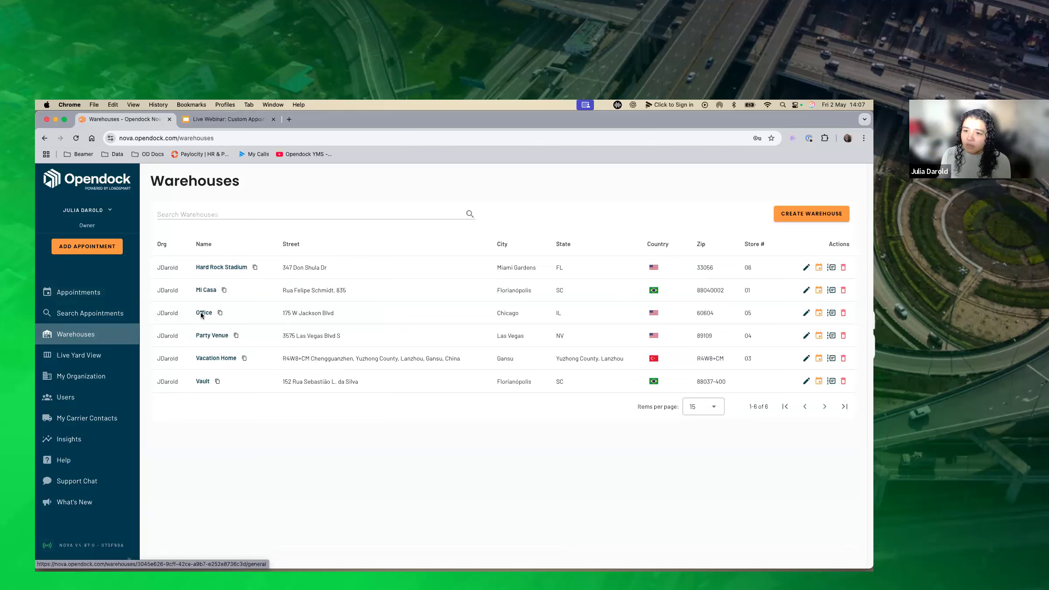
pyautogui.click(202, 313)
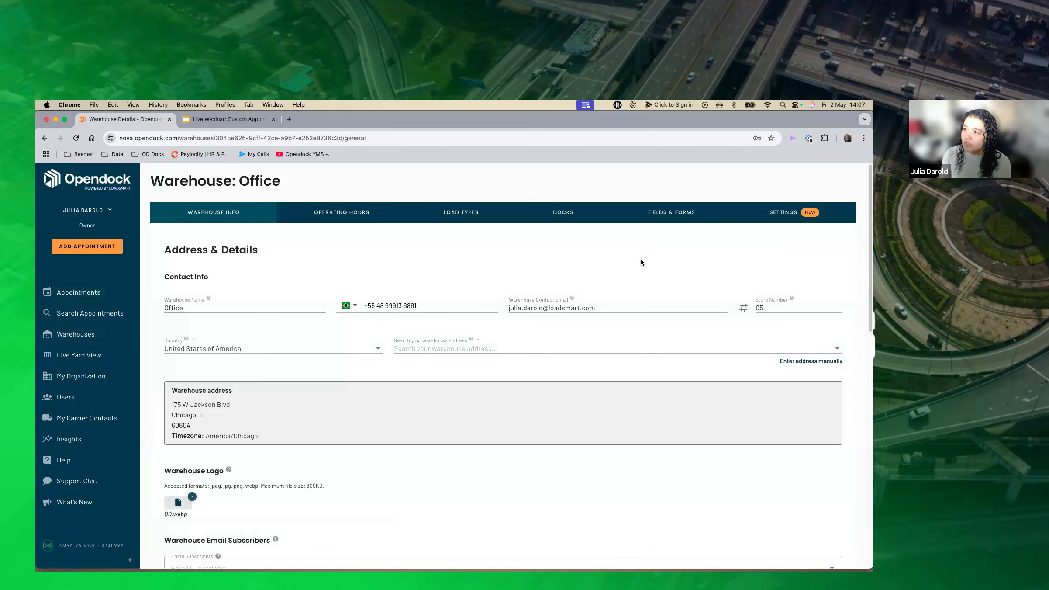
pyautogui.click(772, 220)
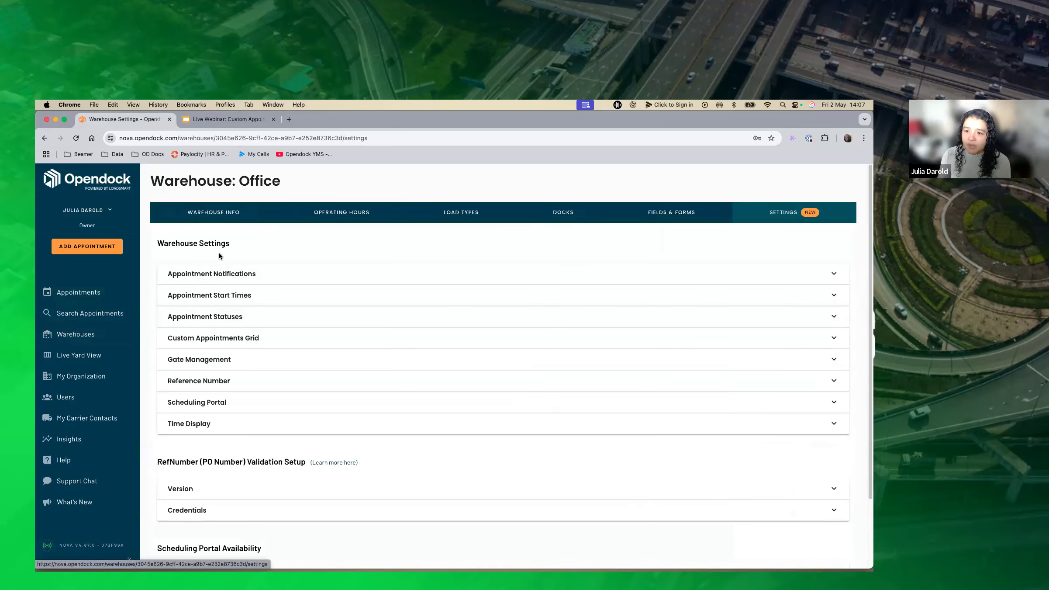
pyautogui.click(291, 343)
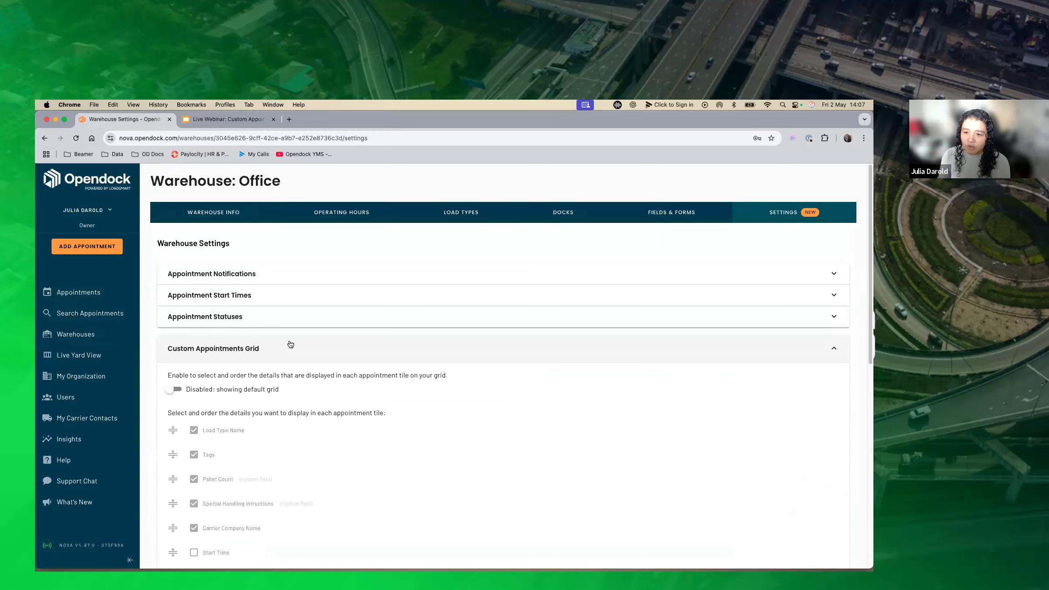
pyautogui.click(176, 389)
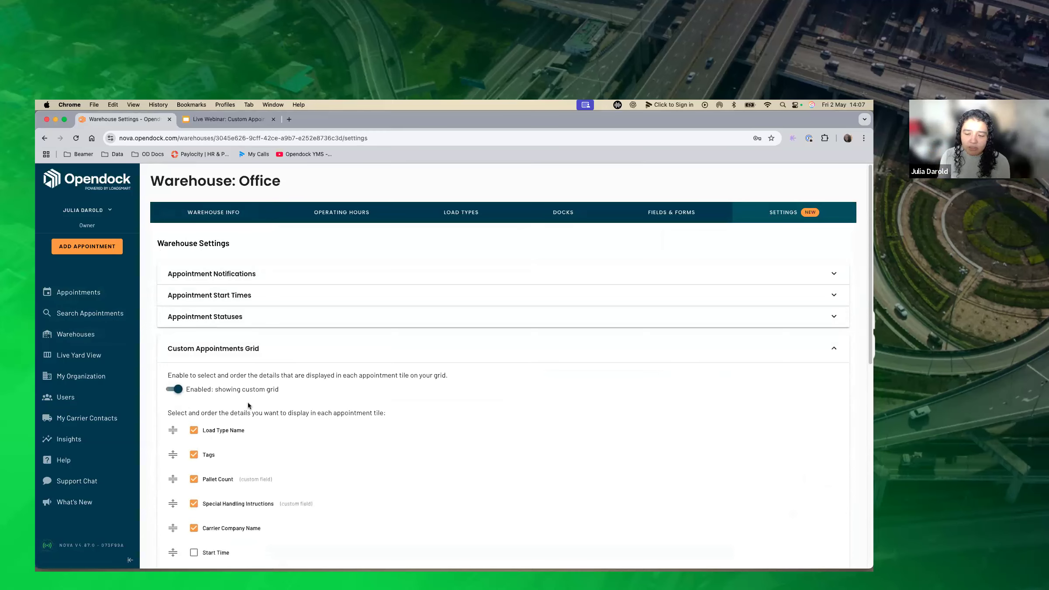
# Include Start Time, Reference Number, Confirmation Number and Dock Name in the details displayed on each appointment tile.
pyautogui.scroll(-2, 248, 405)
pyautogui.scroll(-4, 247, 406)
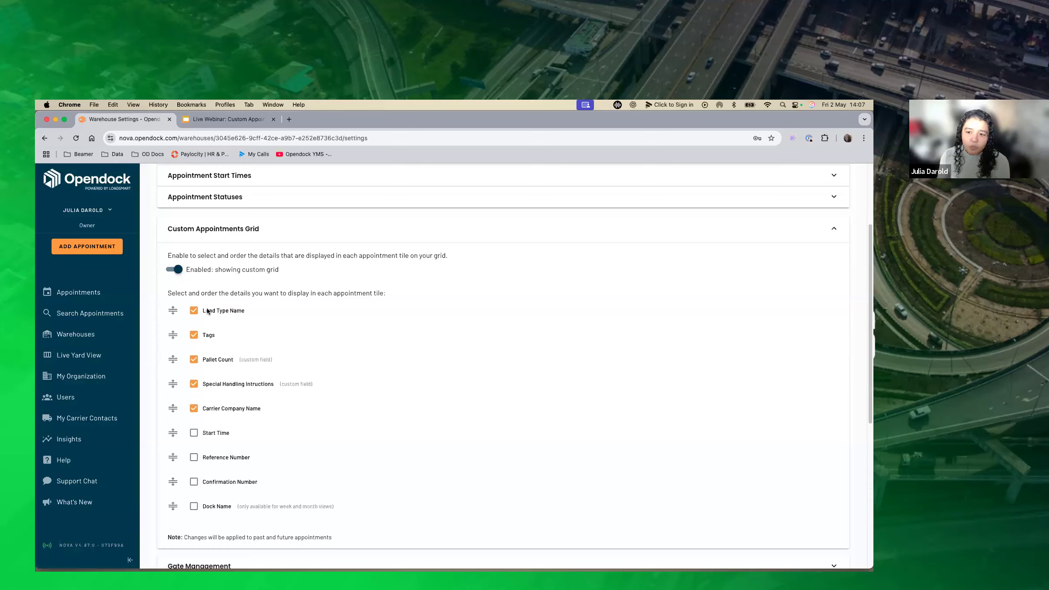
pyautogui.click(193, 434)
pyautogui.click(193, 457)
pyautogui.click(194, 481)
pyautogui.click(194, 506)
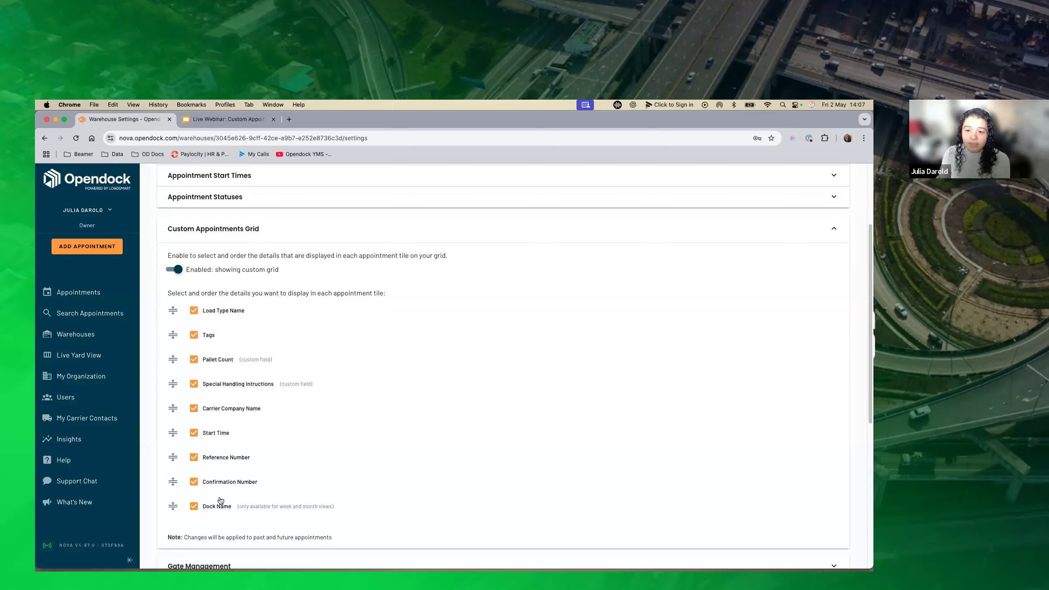
# Reorder the tile details so Load Type Name follows Tags and Pallet Count, and exclude Start Time and Confirmation Number.
pyautogui.moveTo(173, 334)
pyautogui.mouseDown()
pyautogui.moveTo(172, 324)
pyautogui.moveTo(167, 334)
pyautogui.mouseUp()
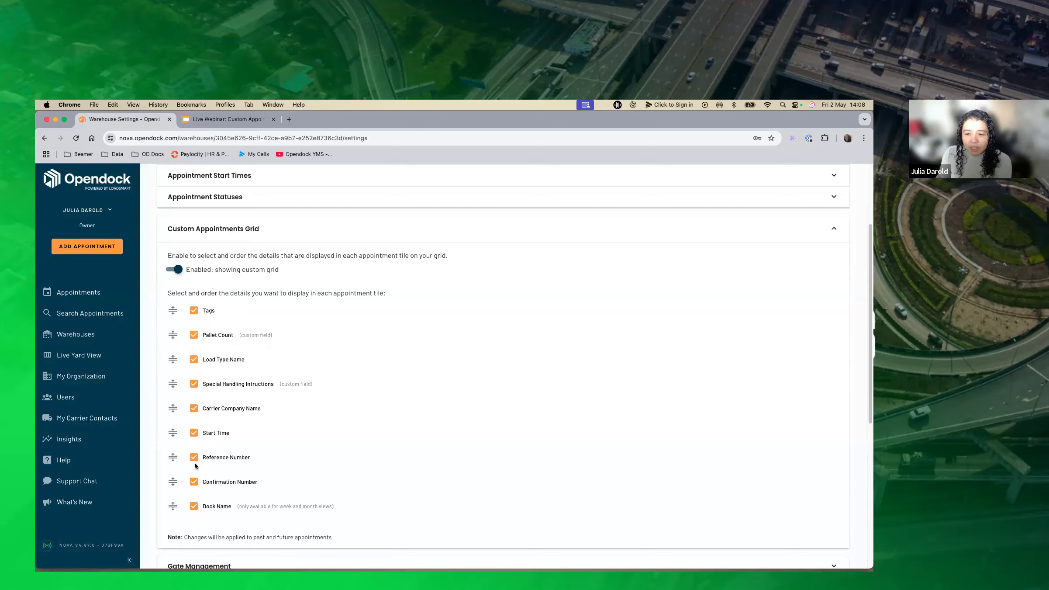
pyautogui.click(194, 433)
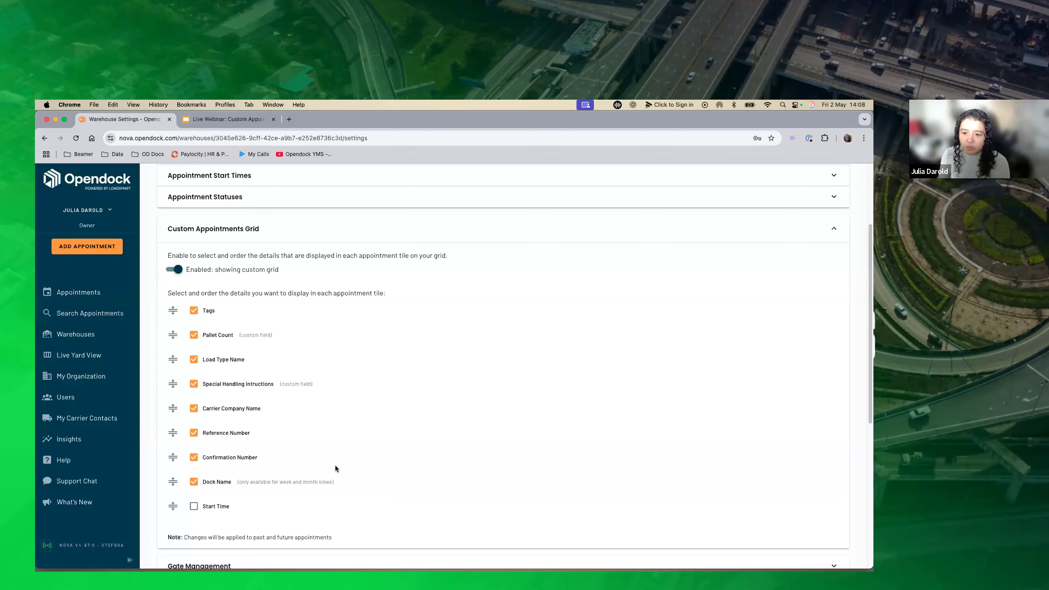
pyautogui.click(194, 459)
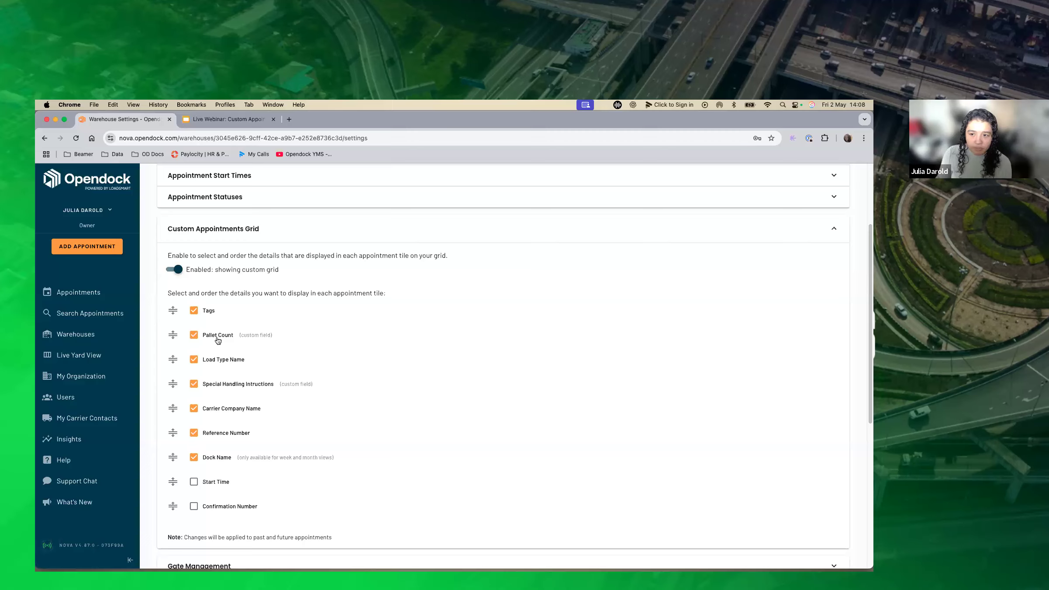
# Place Carrier Company Name directly above Special Handling Intructions and move Reference Number to the first position in the tile details.
pyautogui.moveTo(173, 359)
pyautogui.mouseDown()
pyautogui.moveTo(182, 422)
pyautogui.moveTo(174, 359)
pyautogui.mouseUp()
pyautogui.moveTo(173, 407); pyautogui.dragTo(174, 384)
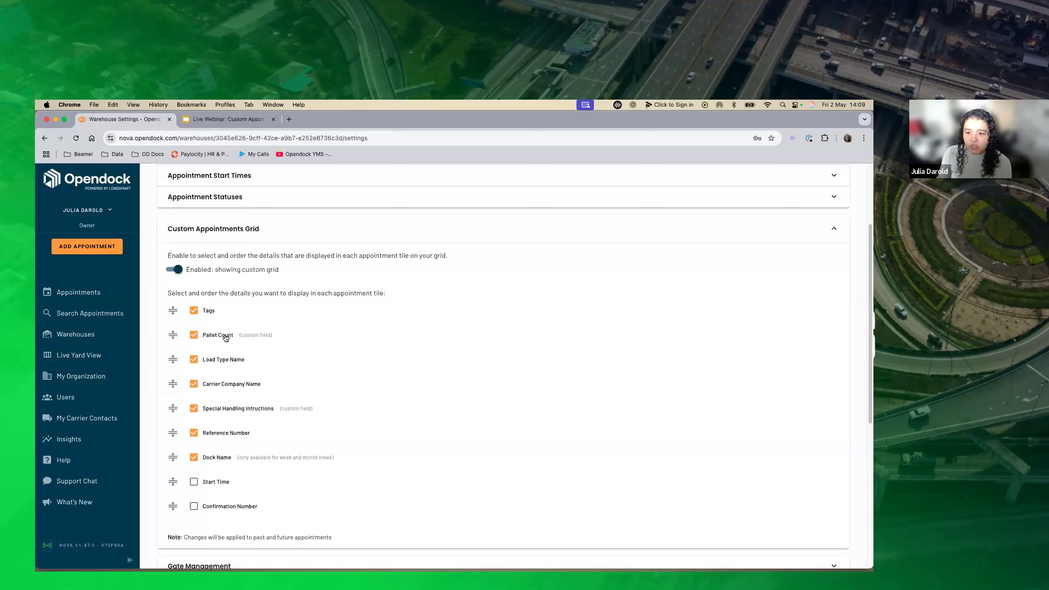
pyautogui.moveTo(174, 427); pyautogui.dragTo(176, 316)
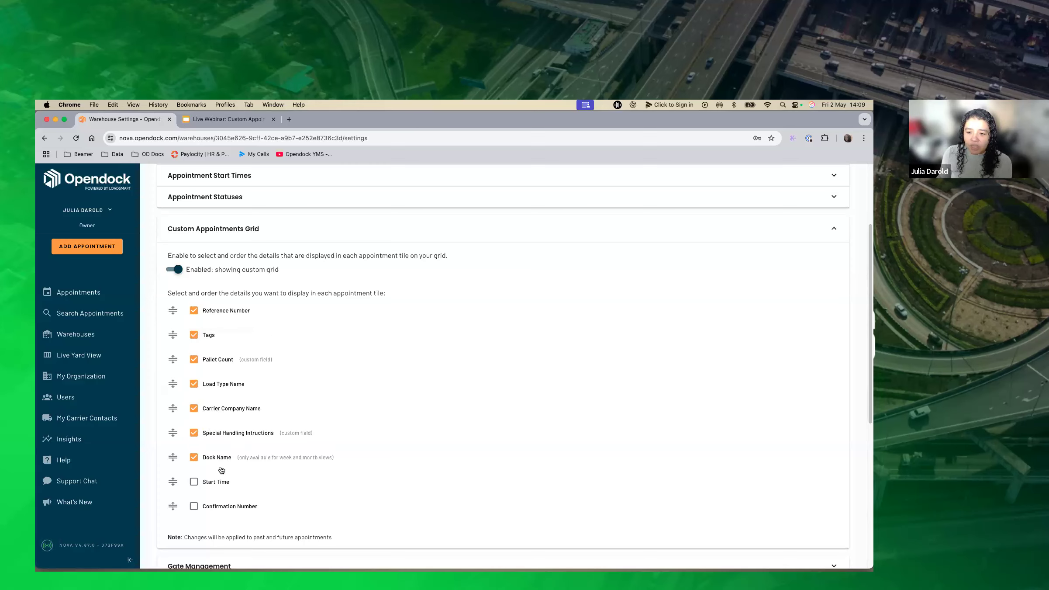
# Exclude Dock Name from the appointment tile details and save the warehouse settings.
pyautogui.click(194, 457)
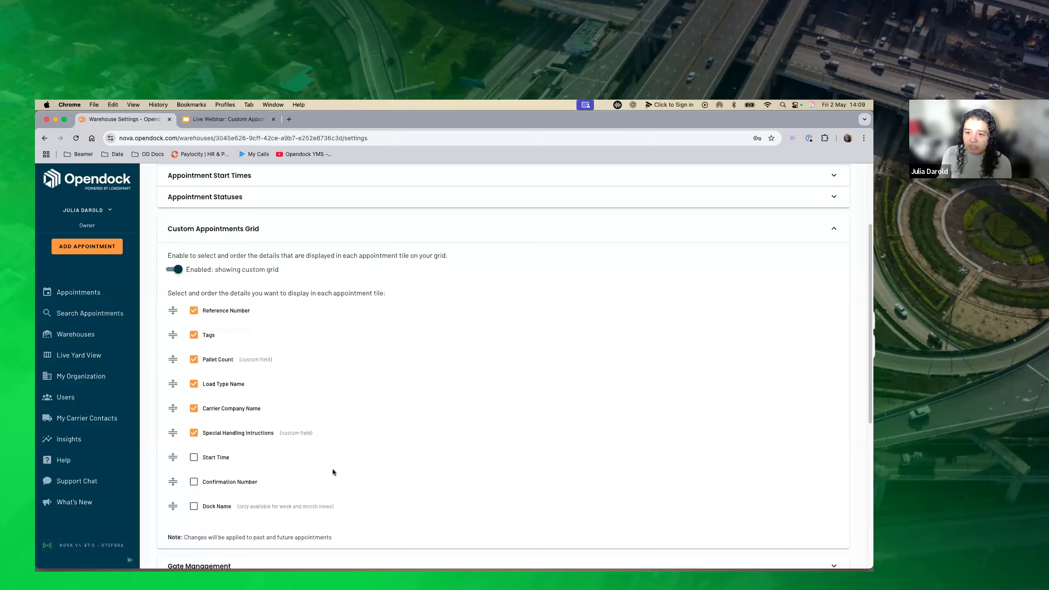
pyautogui.scroll(-2, 396, 478)
pyautogui.scroll(-5, 722, 513)
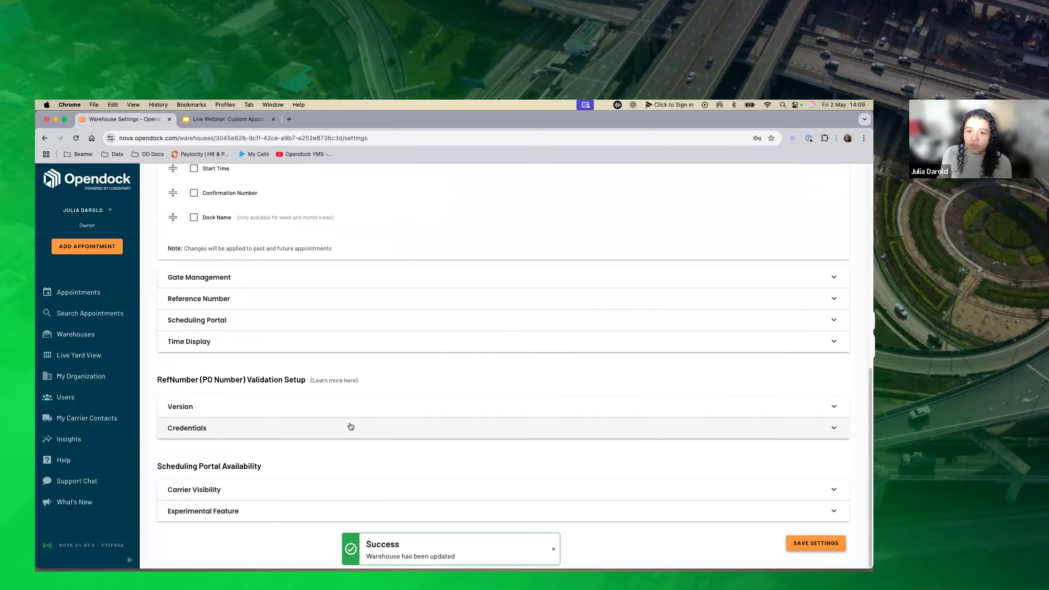
# Return to the appointments grid and examine how the customized tiles show direction, reference number, tags, pallet count and special handling.
pyautogui.click(99, 290)
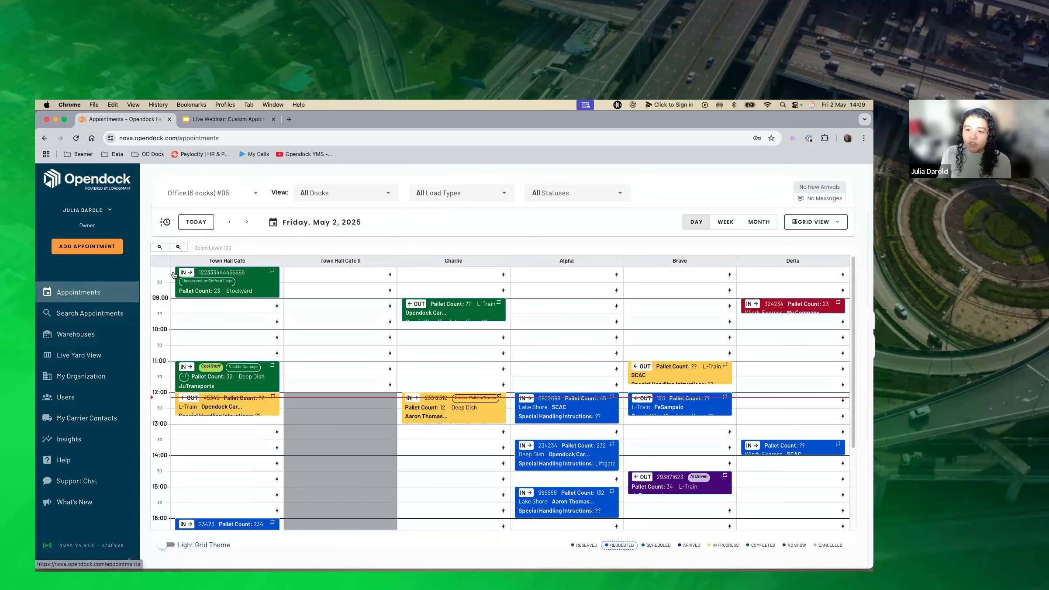
pyautogui.moveTo(209, 277)
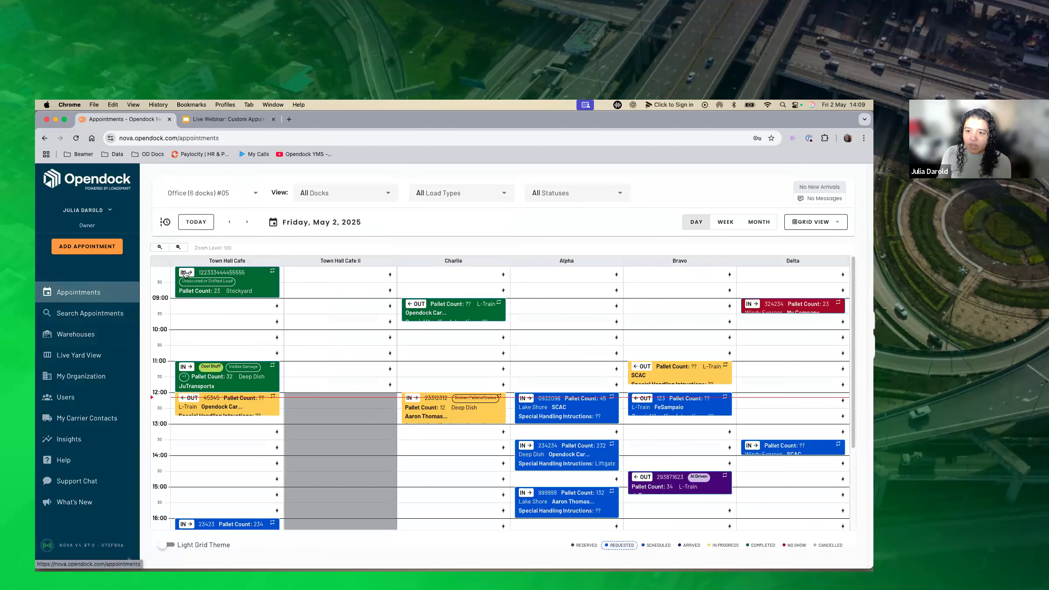
pyautogui.moveTo(420, 311)
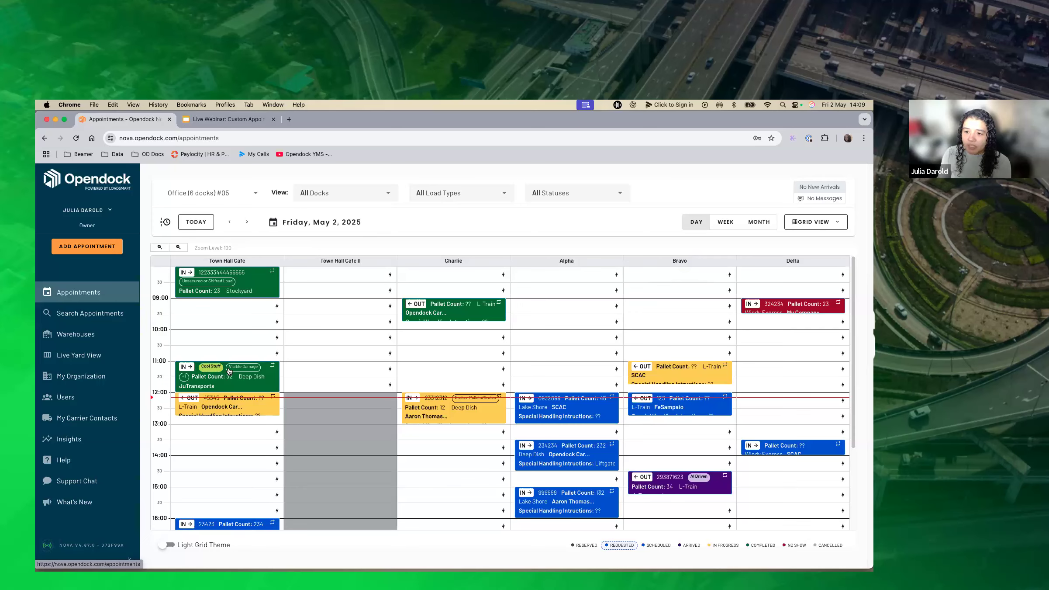
pyautogui.moveTo(213, 372)
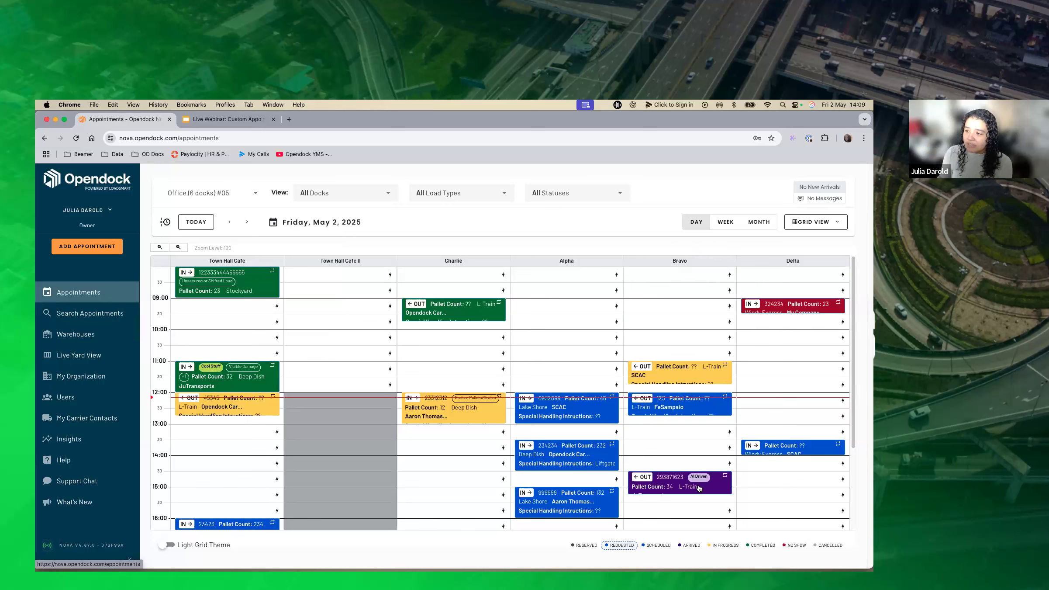
pyautogui.moveTo(721, 494)
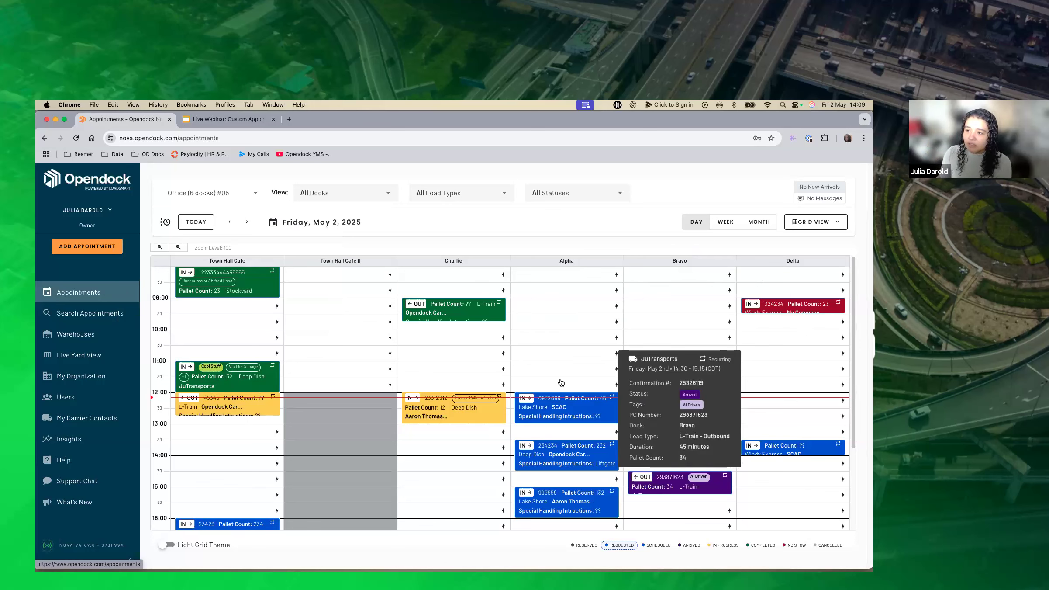
pyautogui.moveTo(433, 413)
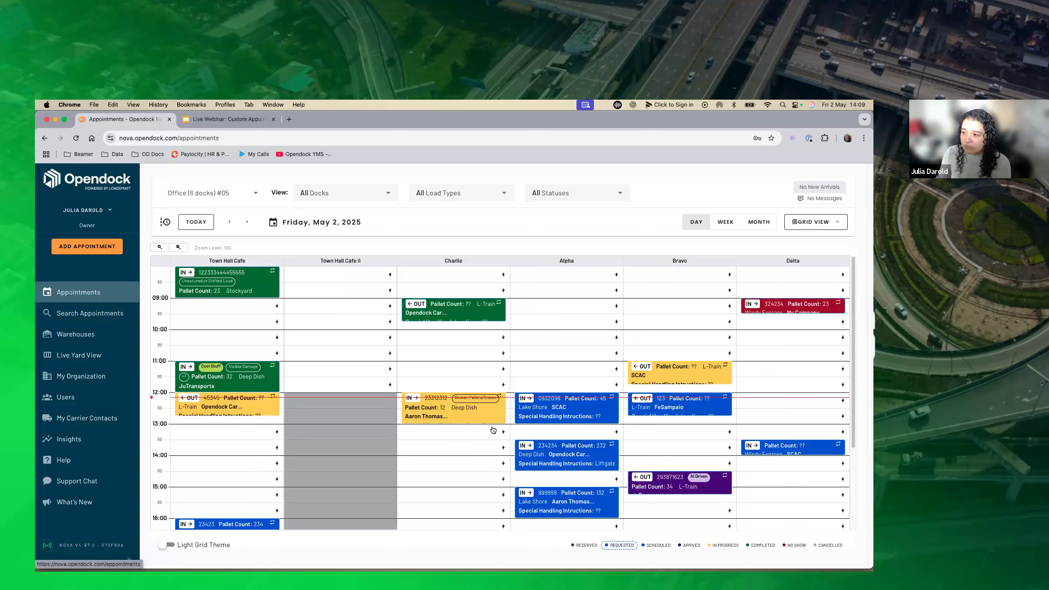
pyautogui.moveTo(547, 407)
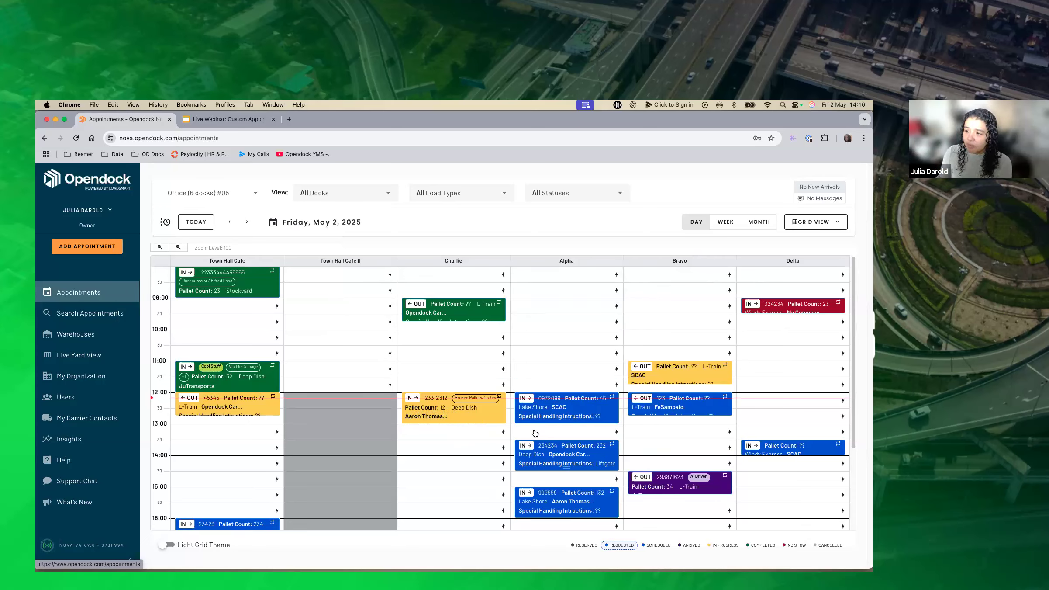
pyautogui.moveTo(591, 422)
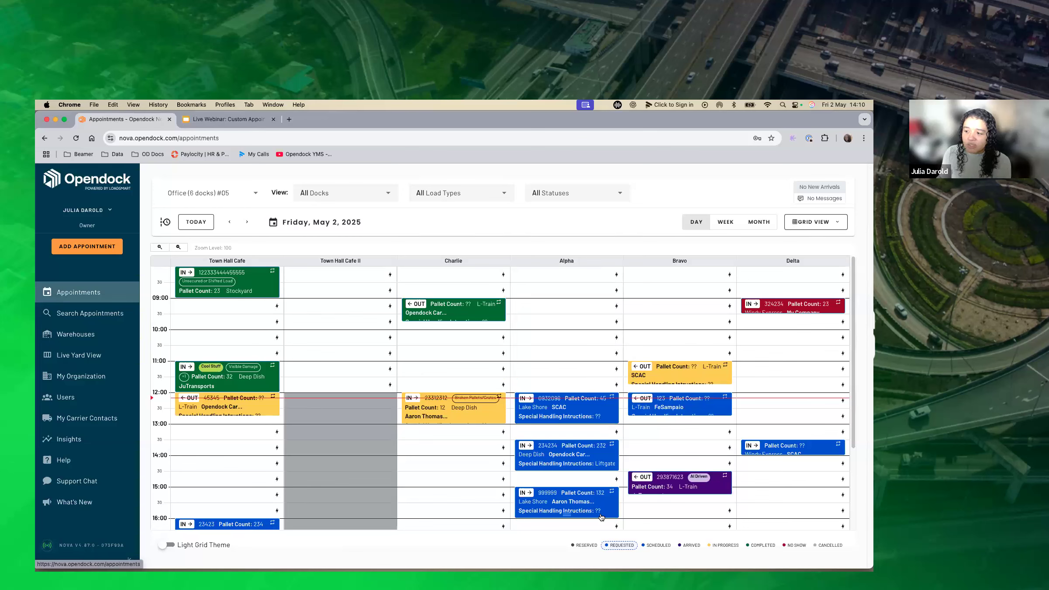
pyautogui.moveTo(604, 518)
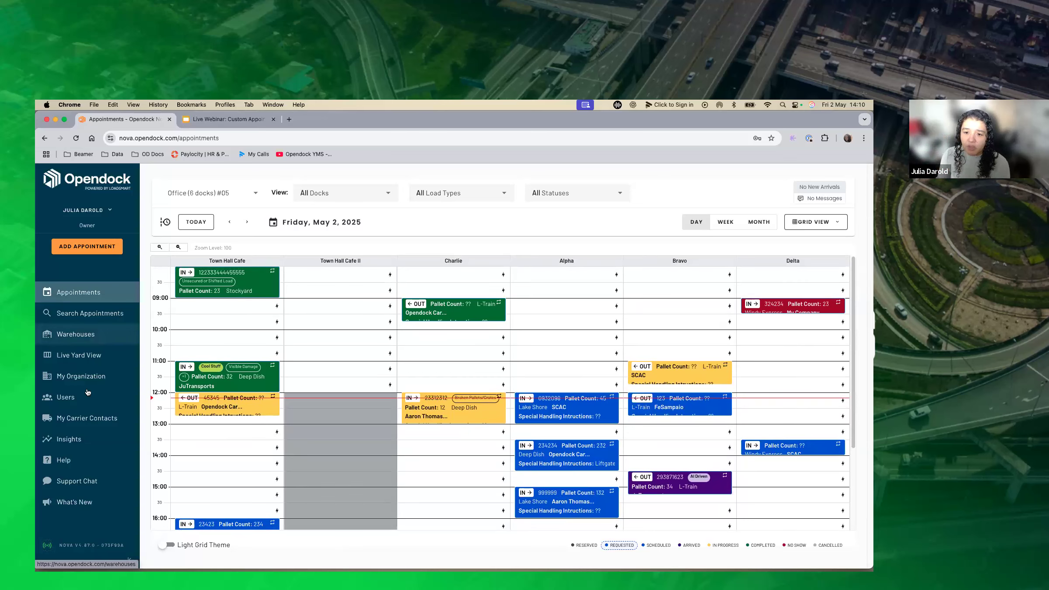
# Reopen the Custom Appointments Grid options in the Office warehouse's settings.
pyautogui.click(83, 333)
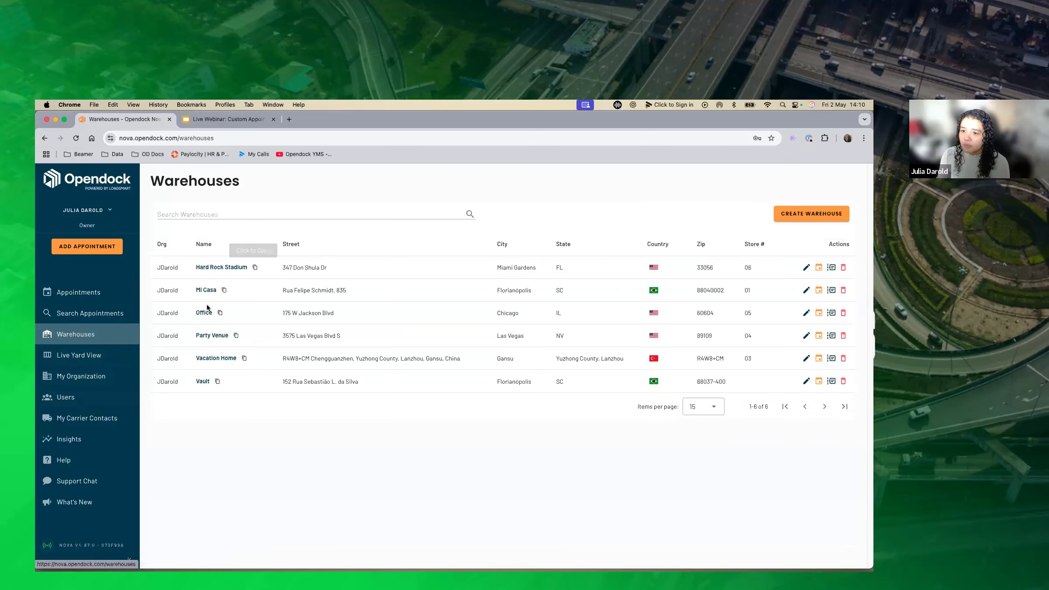
pyautogui.click(206, 313)
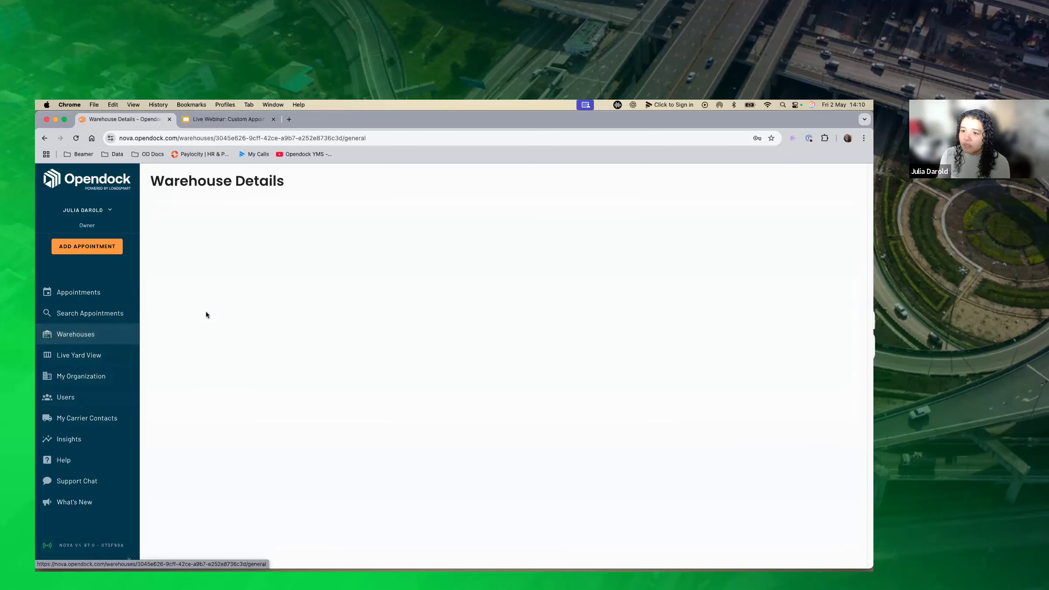
pyautogui.click(768, 213)
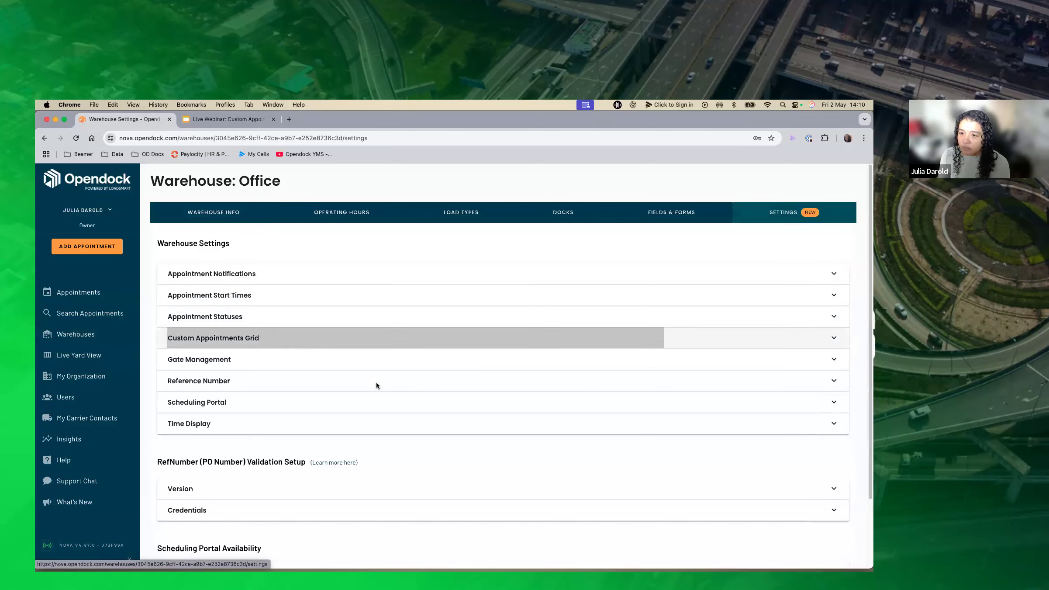
pyautogui.click(378, 339)
pyautogui.scroll(-2, 380, 381)
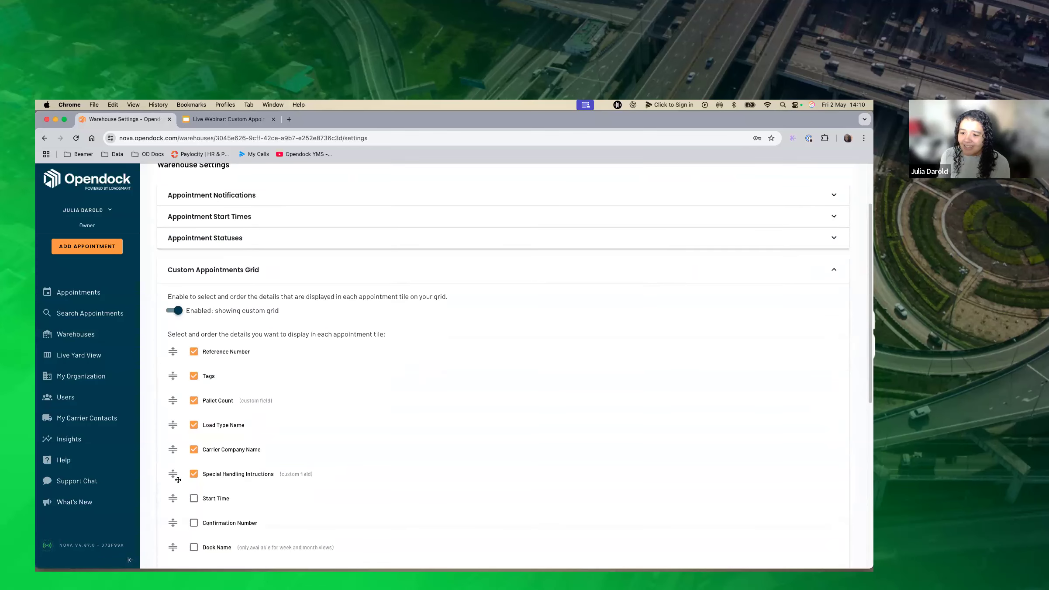
# Exclude Special Handling Intructions, Carrier Company Name, Load Type Name and Reference Number from the appointment tile details and save the warehouse settings.
pyautogui.click(193, 473)
pyautogui.click(194, 449)
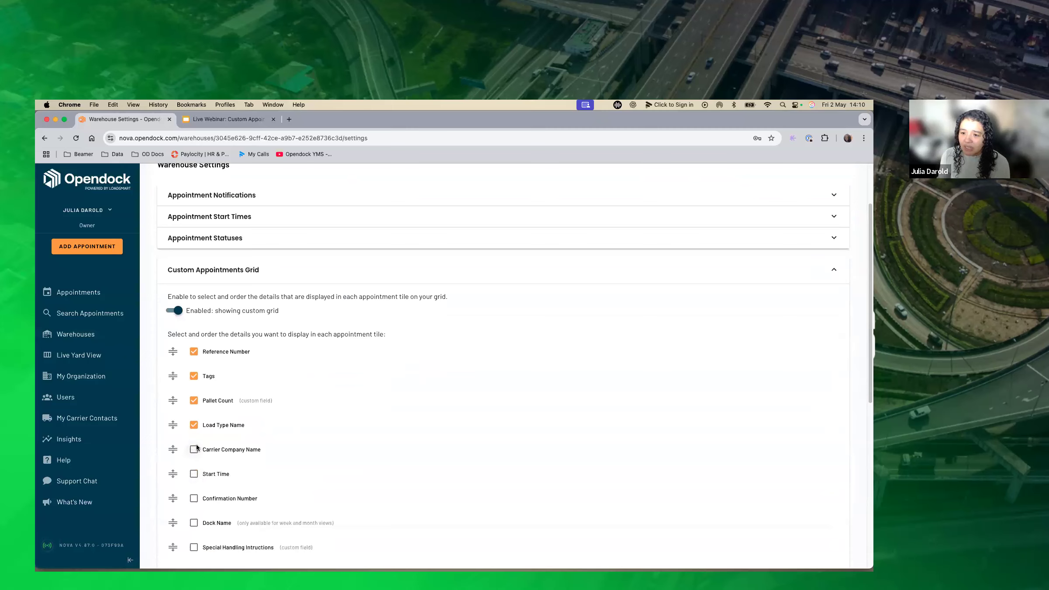
pyautogui.click(194, 423)
pyautogui.click(194, 353)
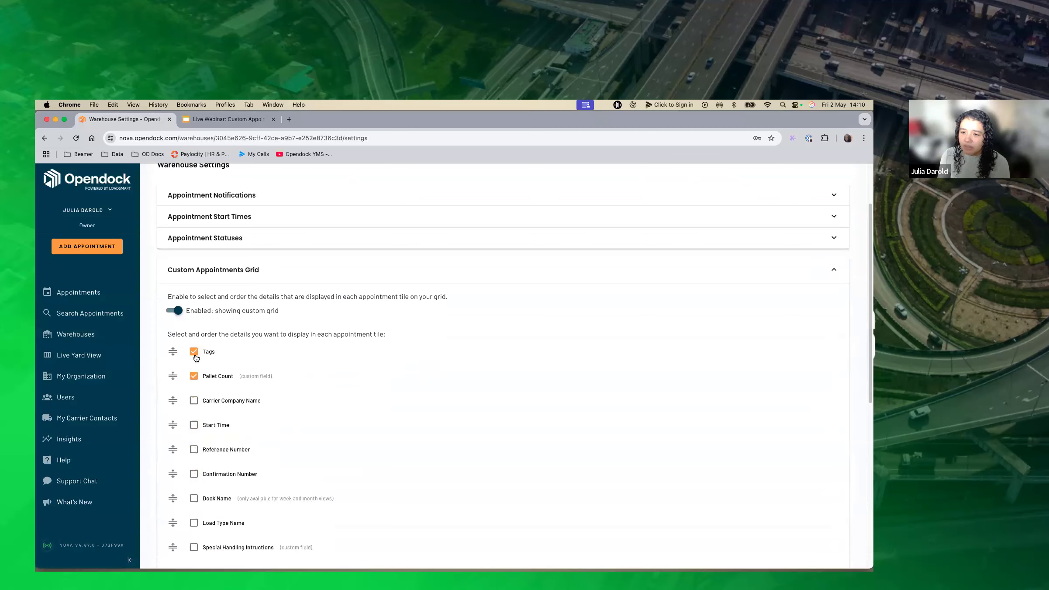
pyautogui.scroll(-8, 793, 475)
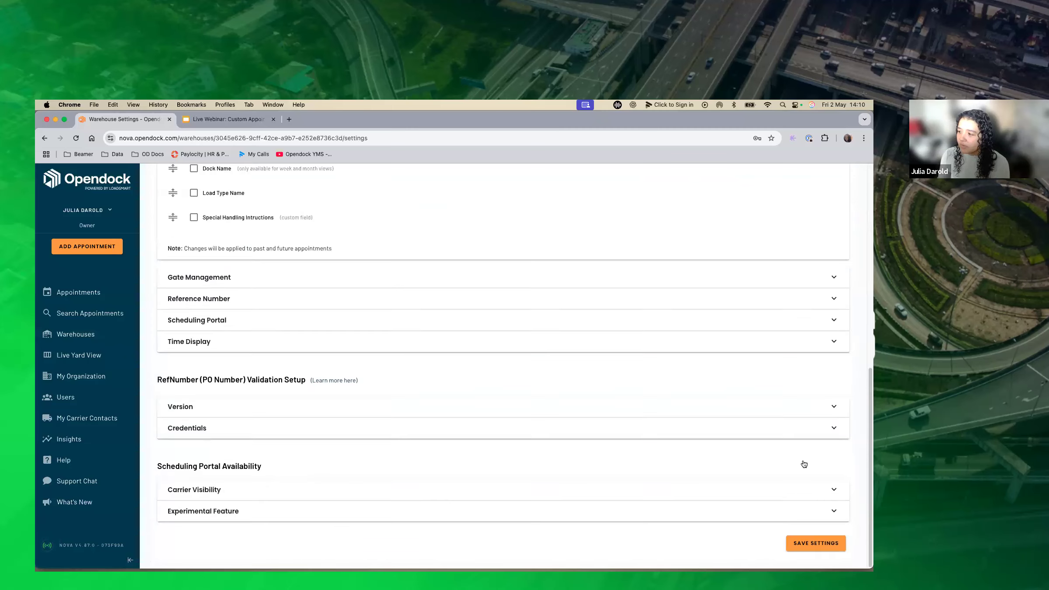
pyautogui.click(815, 545)
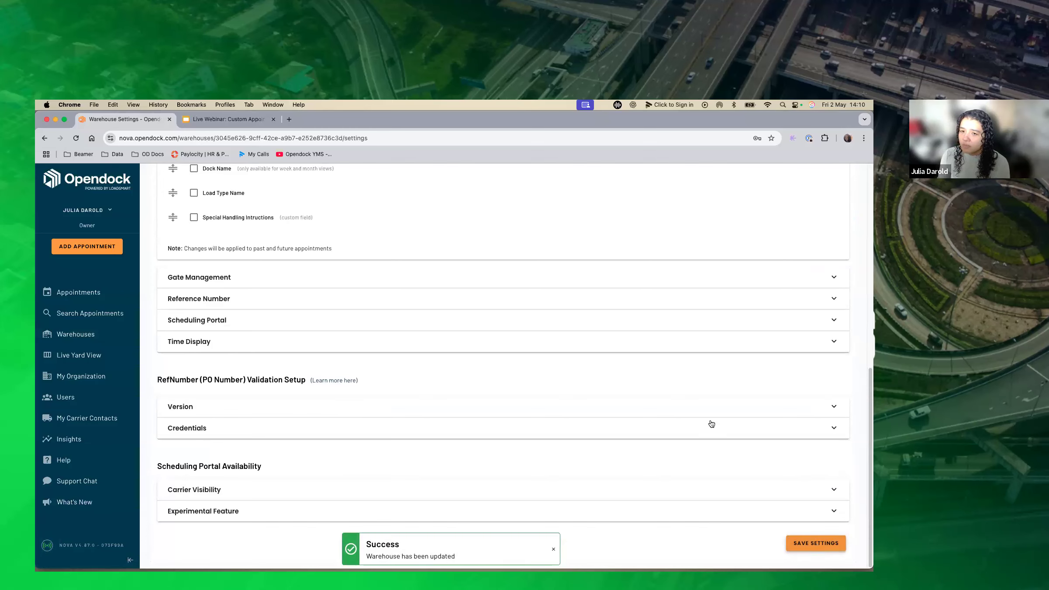
# Return to the appointments grid and examine how the tiles display direction, tags and pallet count.
pyautogui.click(104, 300)
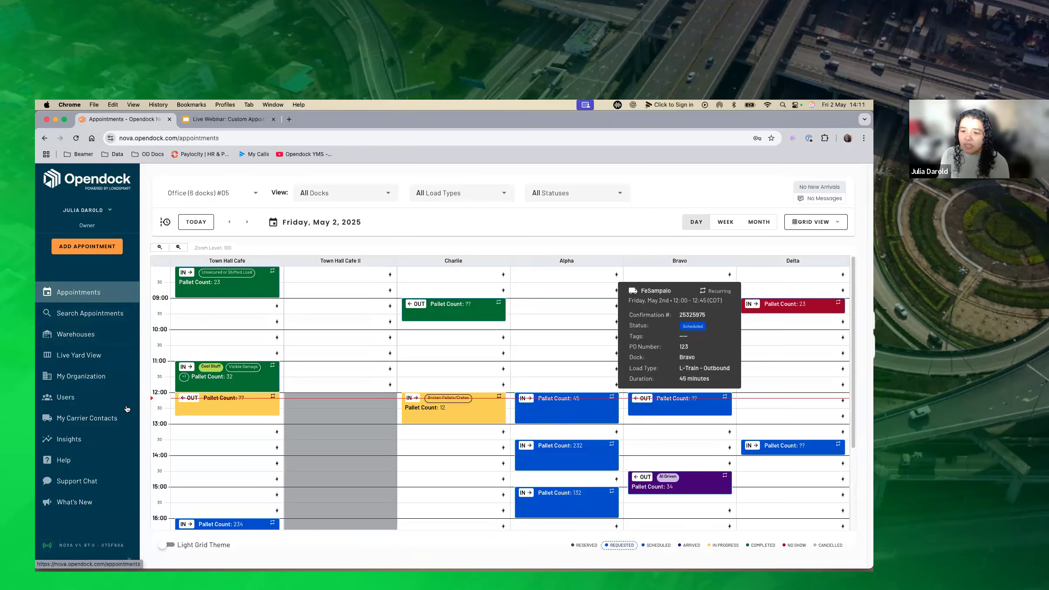
pyautogui.moveTo(210, 293)
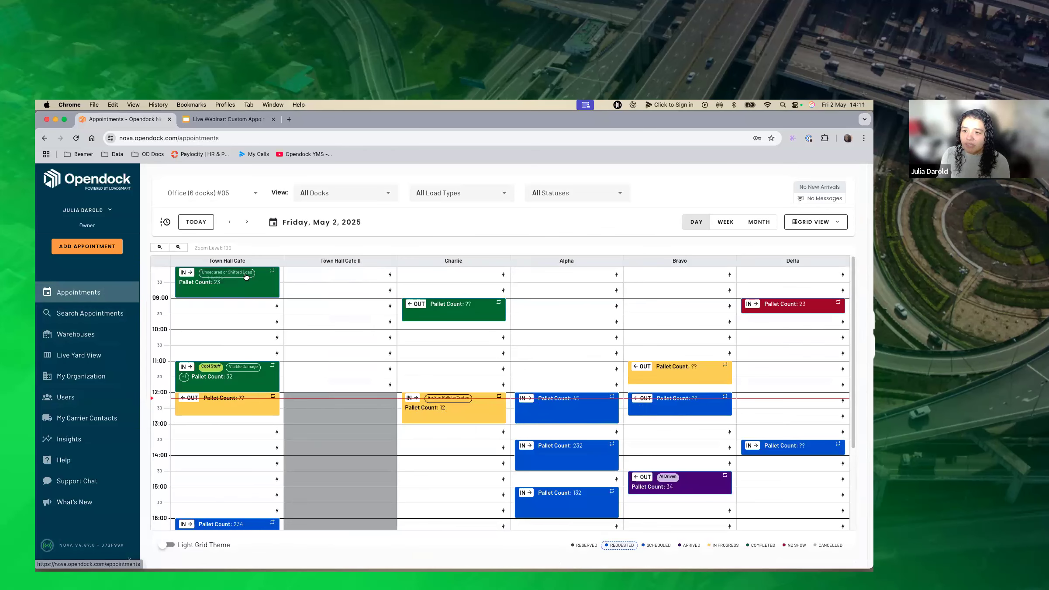
pyautogui.moveTo(457, 308)
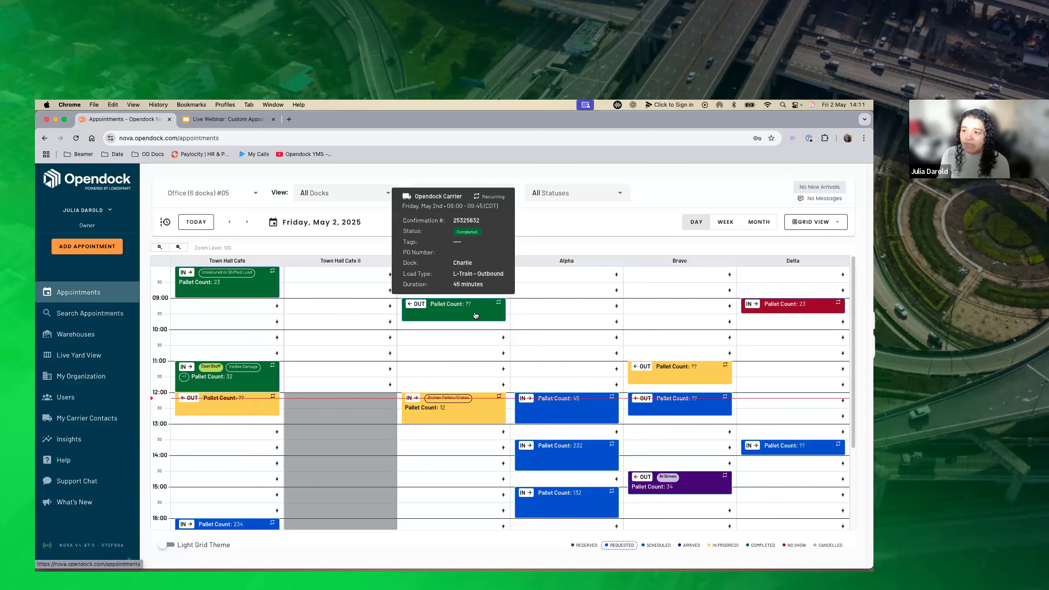
pyautogui.scroll(-1, 496, 349)
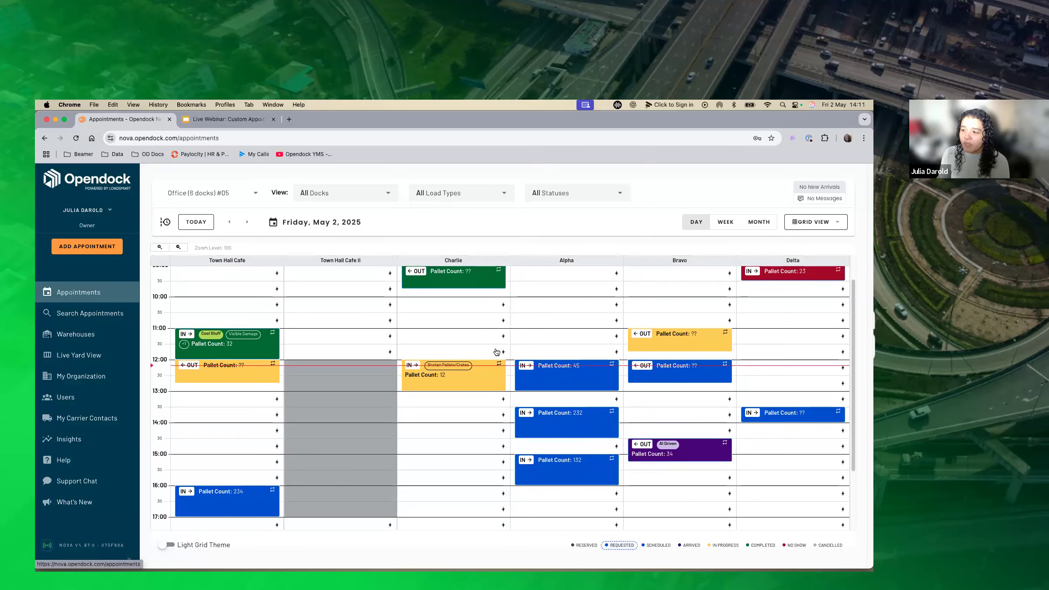
pyautogui.scroll(-1, 496, 351)
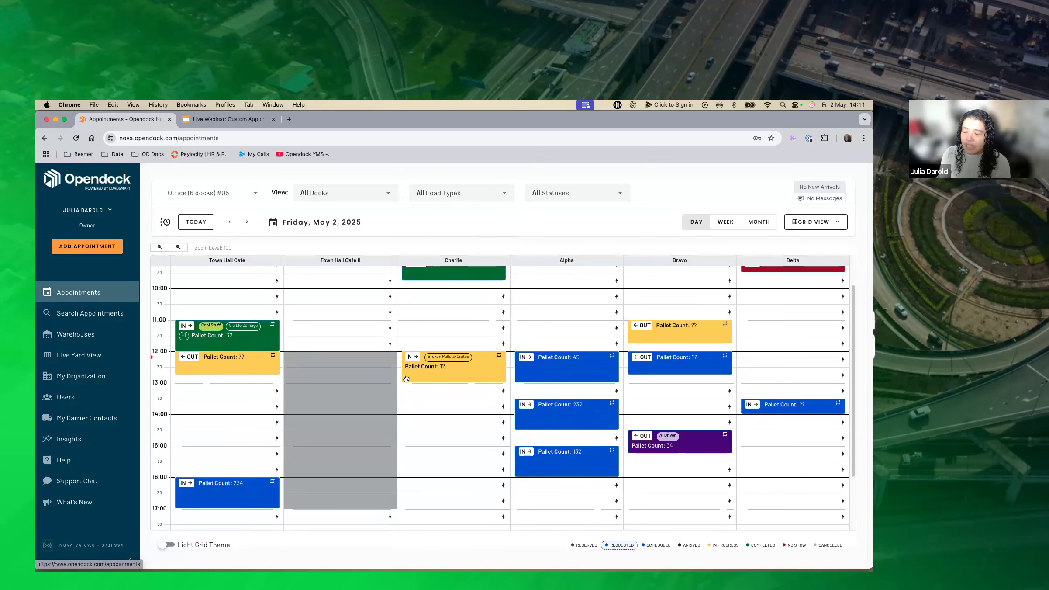
pyautogui.scroll(2, 436, 362)
# Add the Annoying Driver tag to the 09:00 outbound appointment on the Charlie dock and check its tile.
pyautogui.click(465, 299)
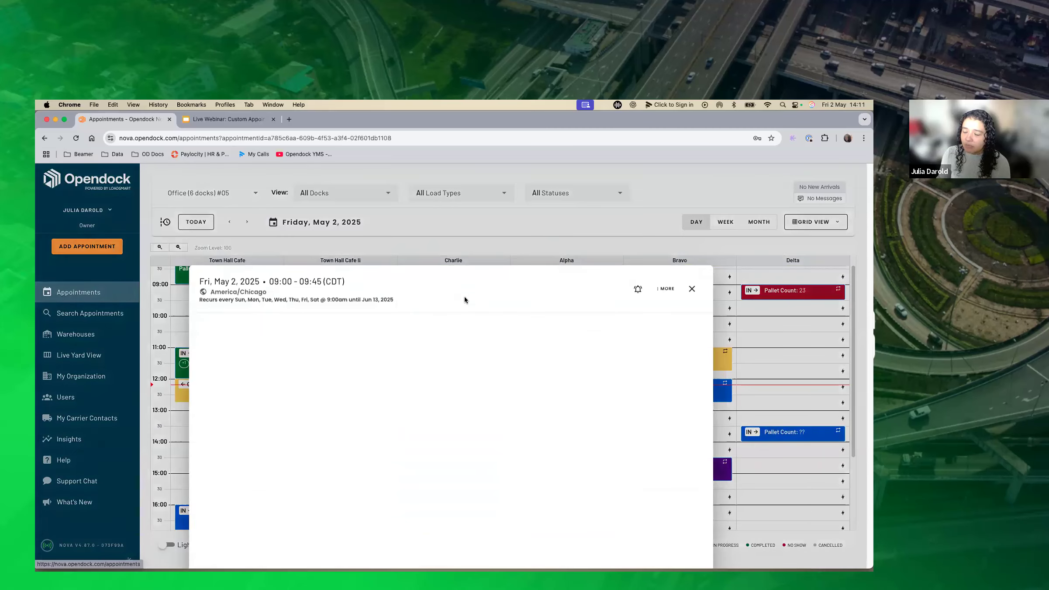
pyautogui.click(472, 363)
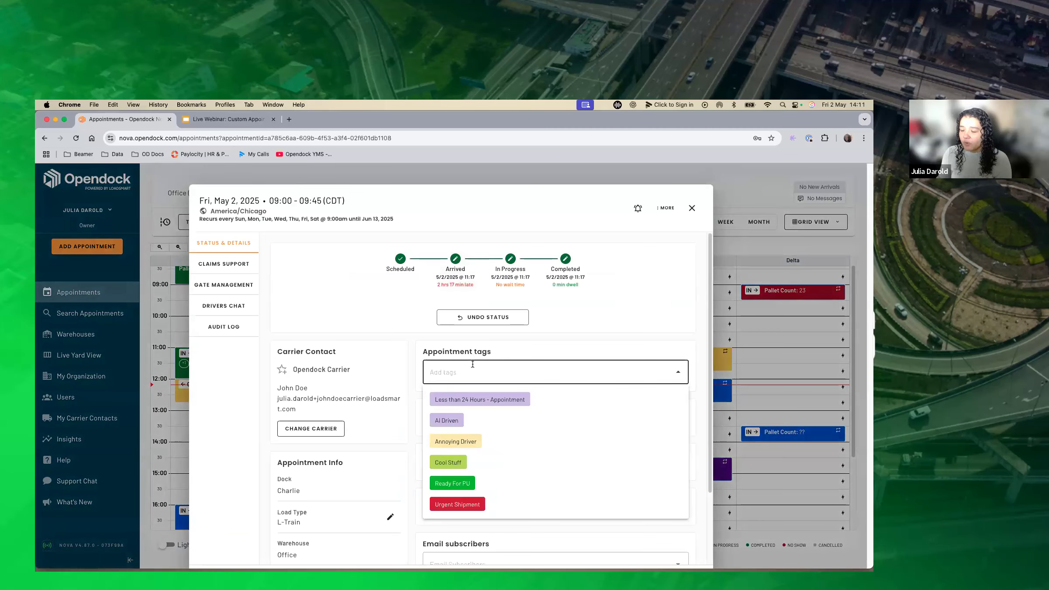
pyautogui.click(484, 441)
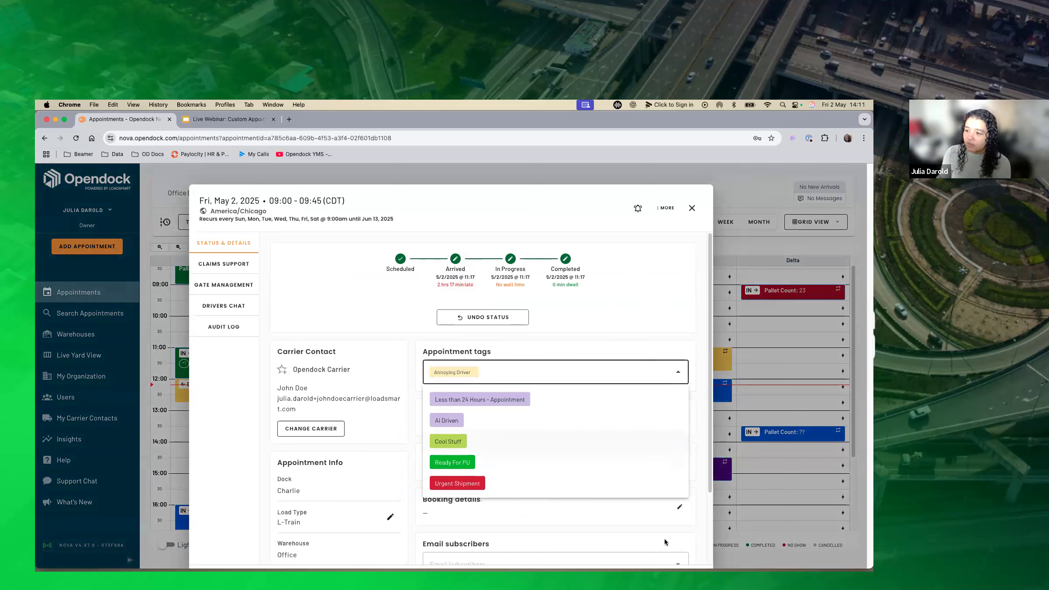
pyautogui.click(692, 209)
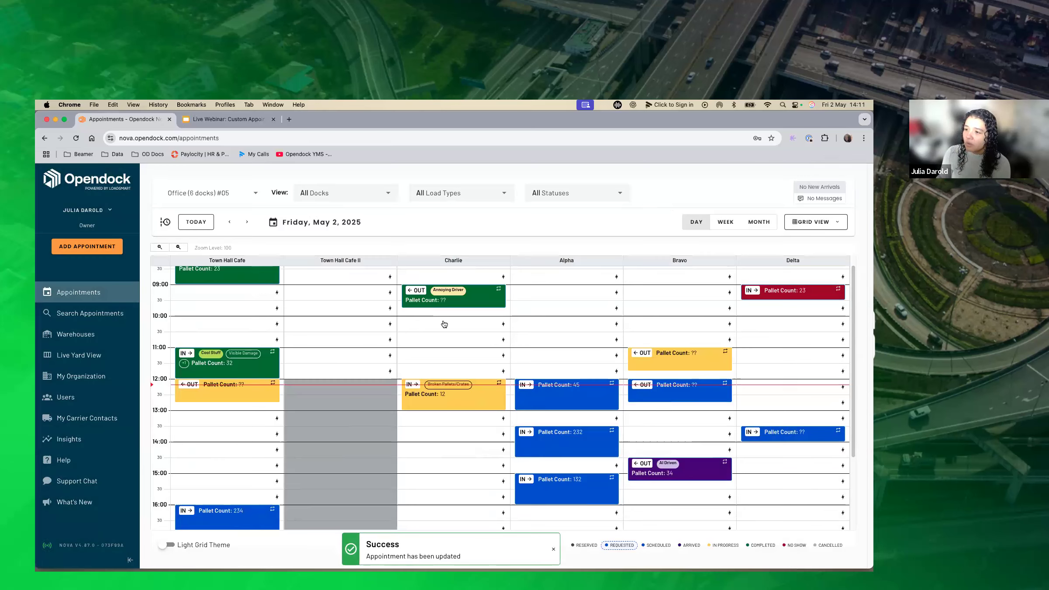
pyautogui.moveTo(428, 304)
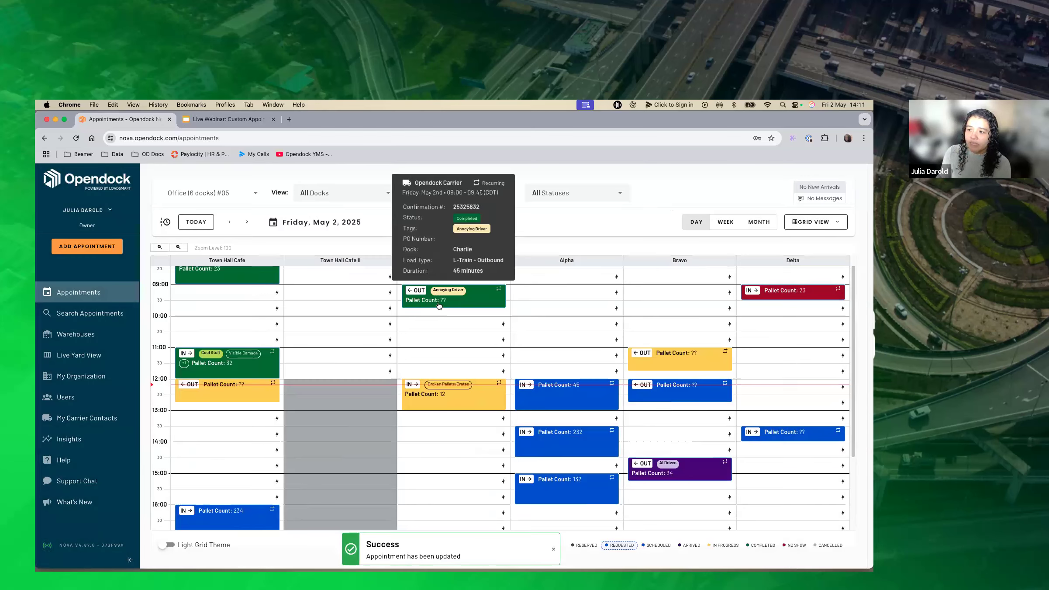
# Set the Pallet Count in the Charlie dock's 09:00 appointment booking details to 23, save it and return to the grid.
pyautogui.click(477, 305)
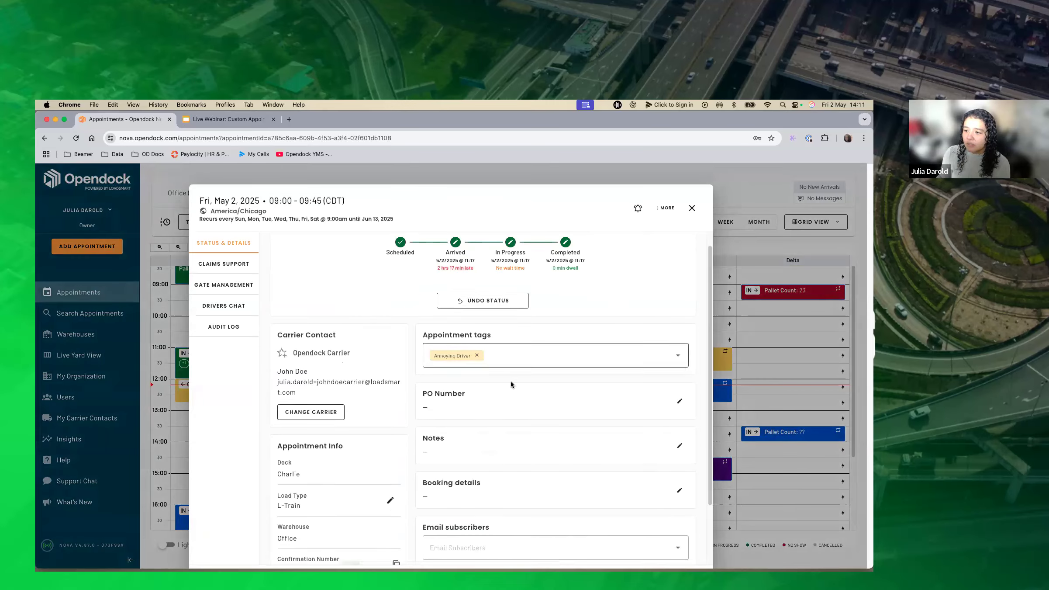
pyautogui.scroll(-3, 510, 381)
pyautogui.click(678, 416)
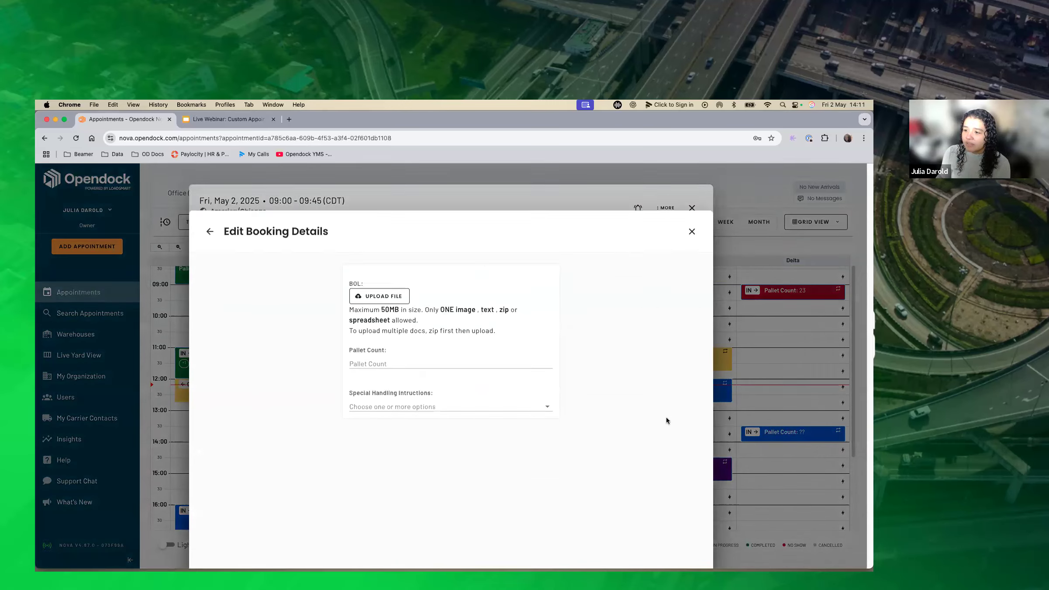
pyautogui.click(411, 332)
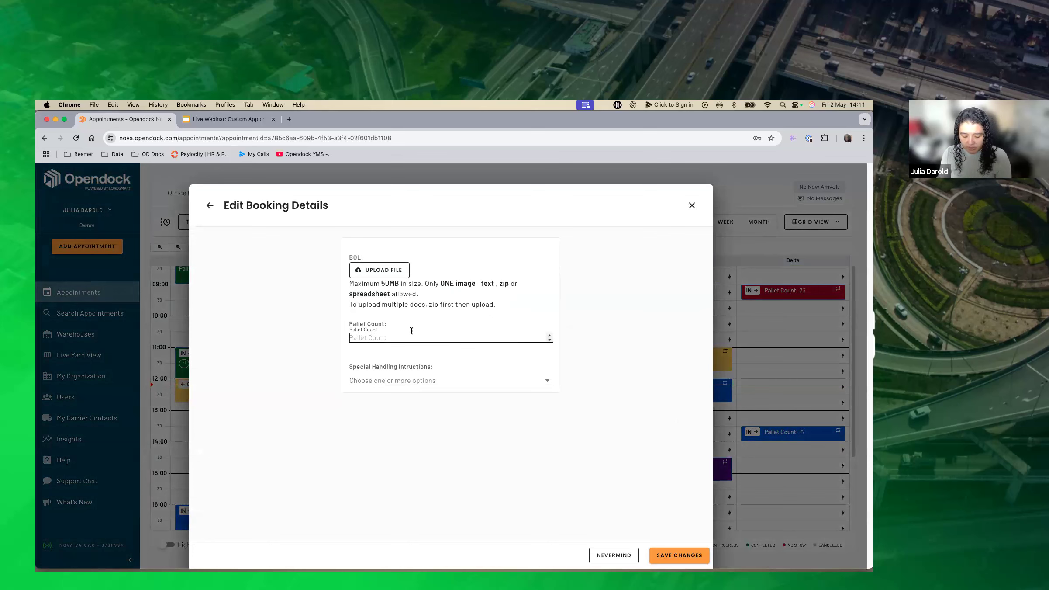
pyautogui.write('10')
pyautogui.click(679, 555)
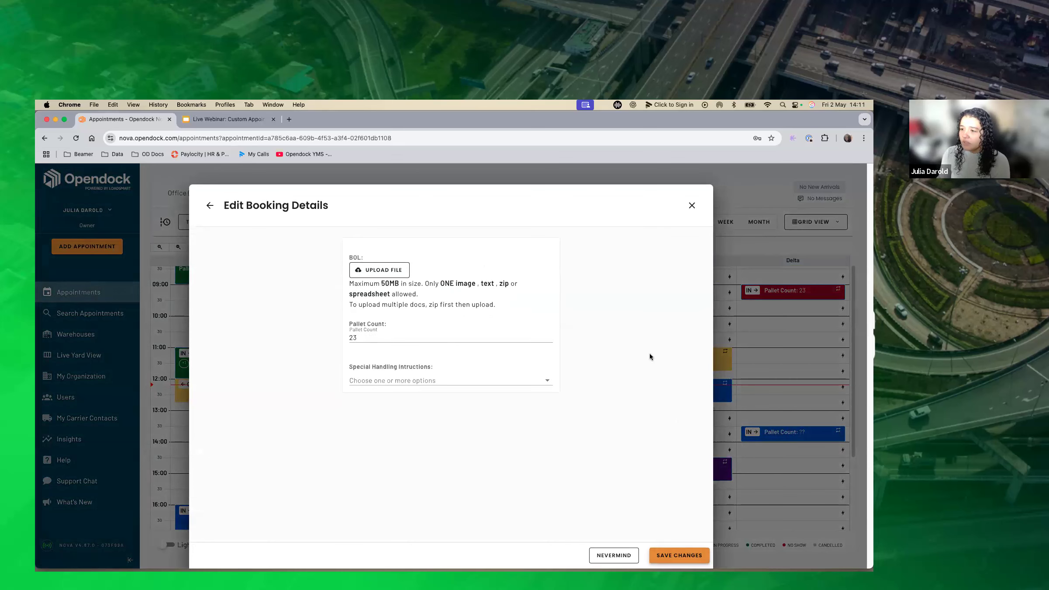
pyautogui.click(690, 210)
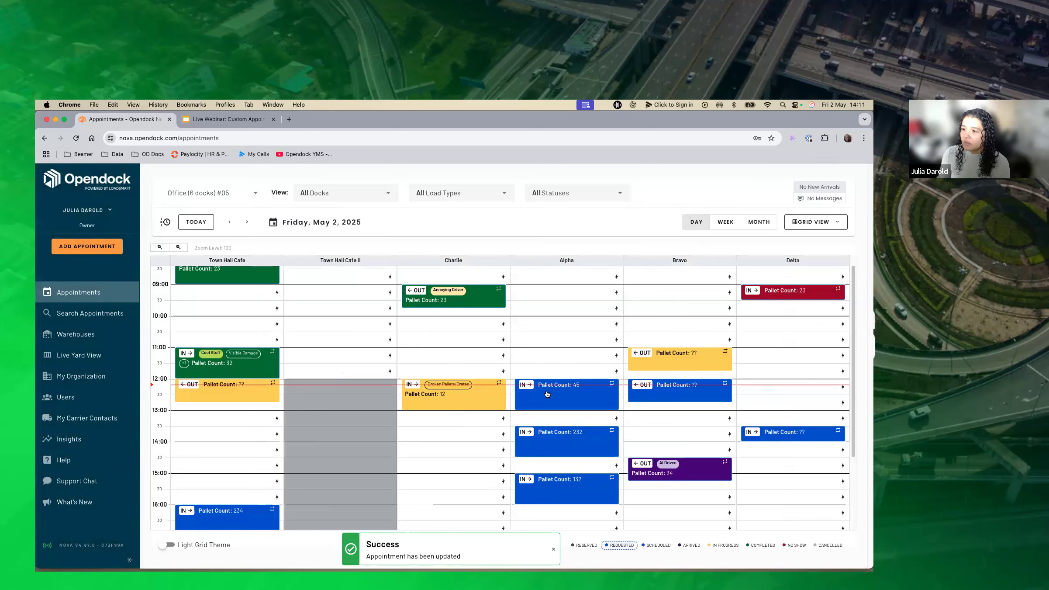
pyautogui.scroll(1, 481, 349)
pyautogui.moveTo(455, 322)
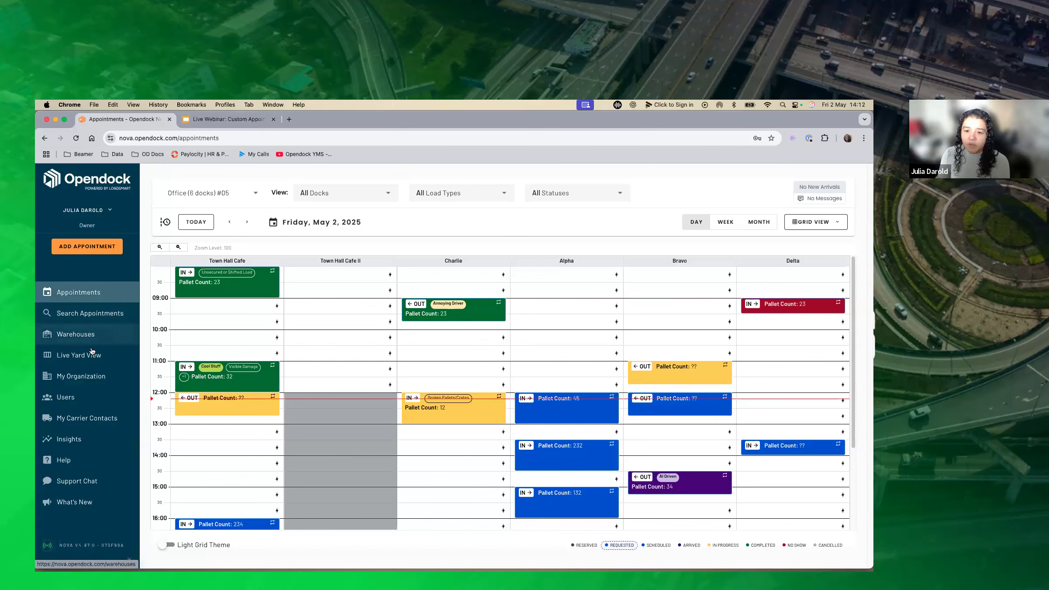
# In the organization's Appointment Tags settings, enter May Webinar as the label of a new tag.
pyautogui.click(95, 375)
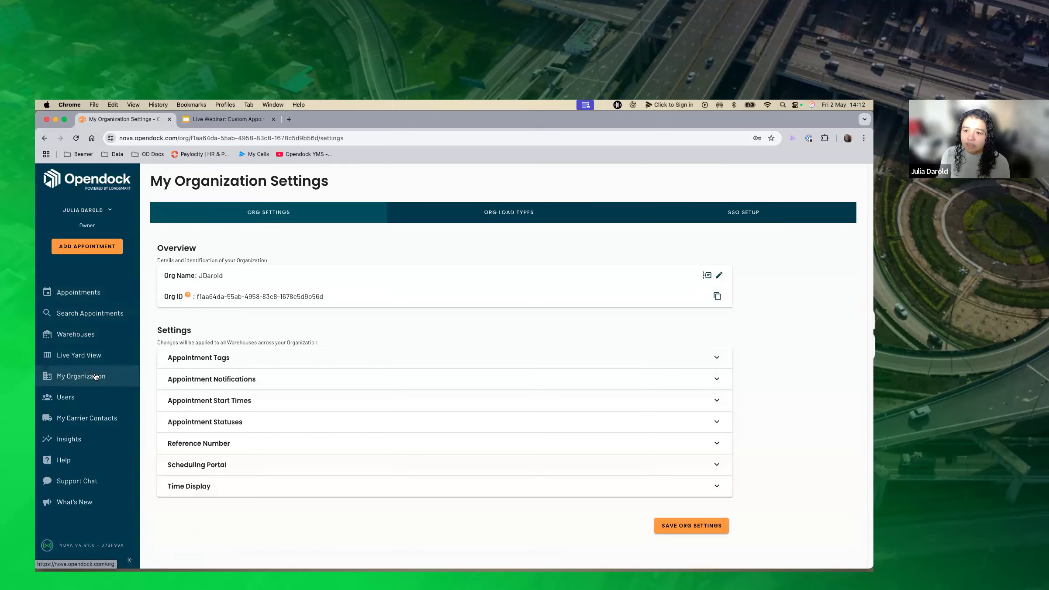
pyautogui.click(291, 358)
pyautogui.scroll(-2, 333, 386)
pyautogui.click(307, 384)
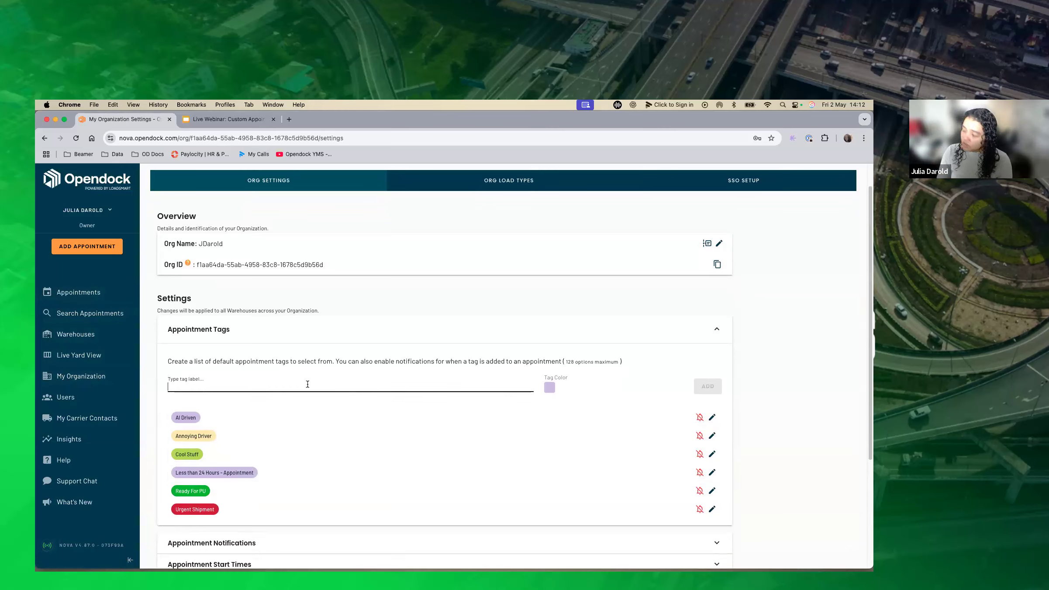
pyautogui.write('May Webinar')
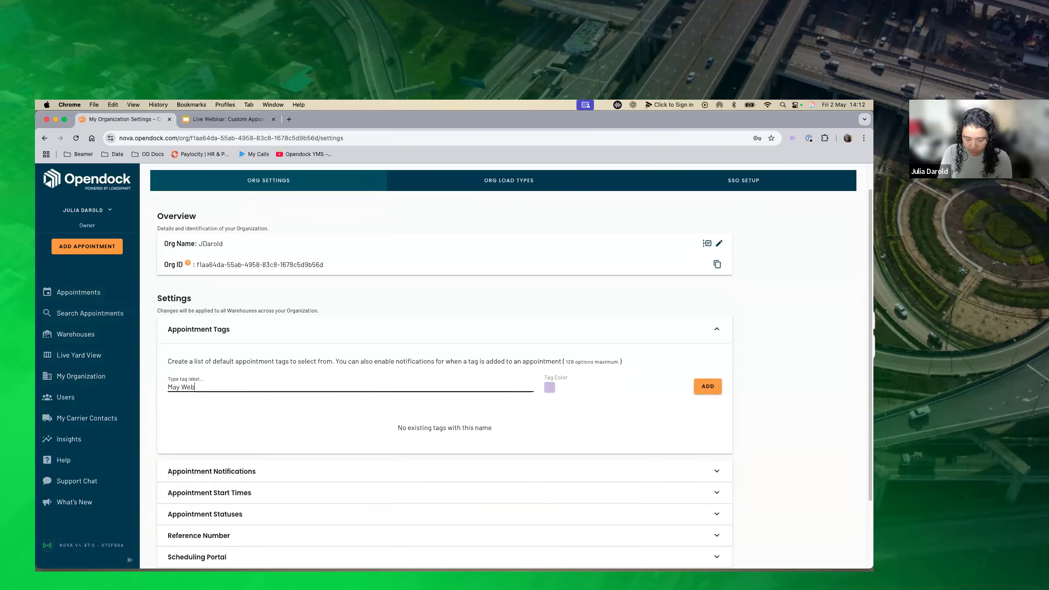
# Choose a strong medium blue as the May Webinar tag's color and add the tag to the organization's list.
pyautogui.click(550, 387)
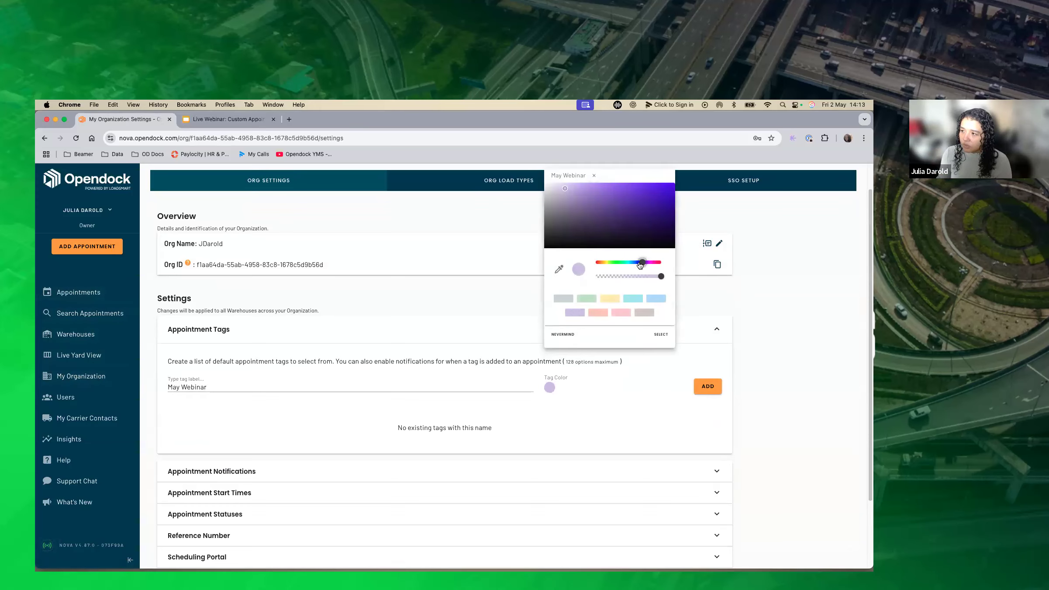
pyautogui.moveTo(644, 266); pyautogui.dragTo(634, 264)
pyautogui.moveTo(568, 190); pyautogui.dragTo(652, 192)
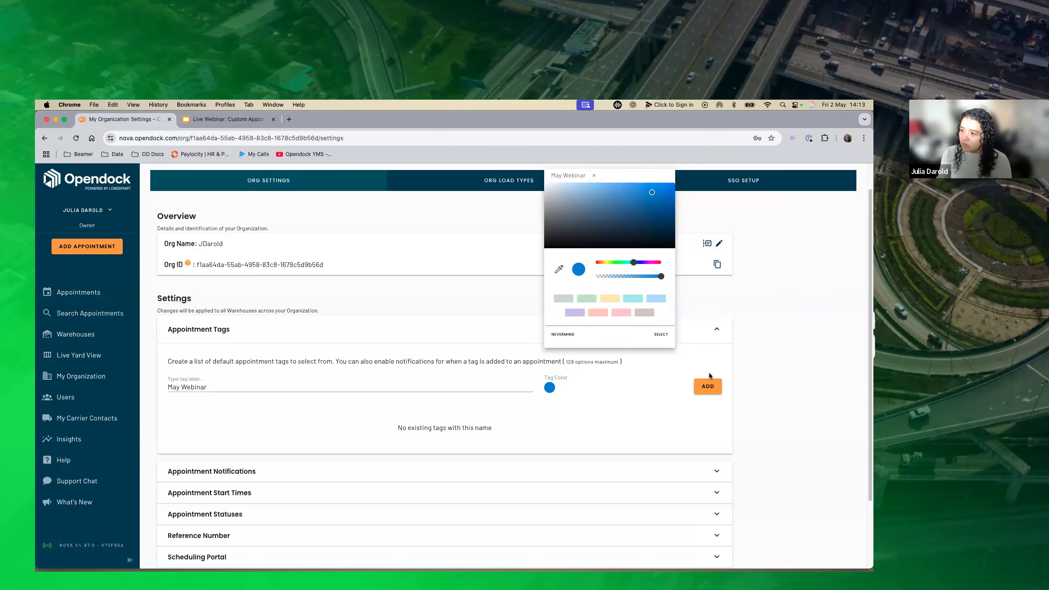
pyautogui.click(710, 386)
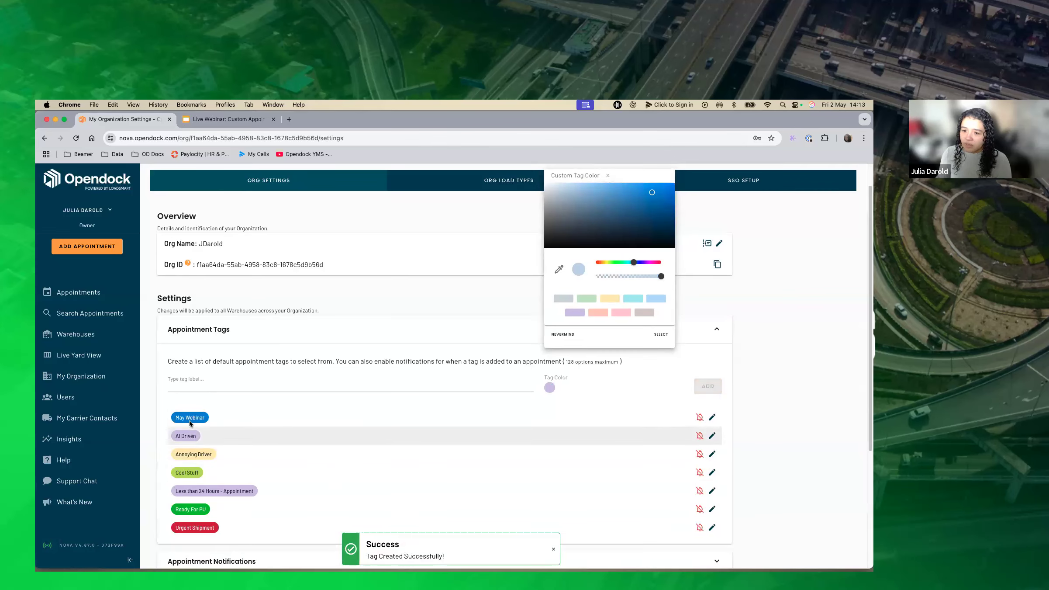
# Apply the May Webinar tag to the 12:00 appointment on the Alpha dock and return to the grid.
pyautogui.click(81, 290)
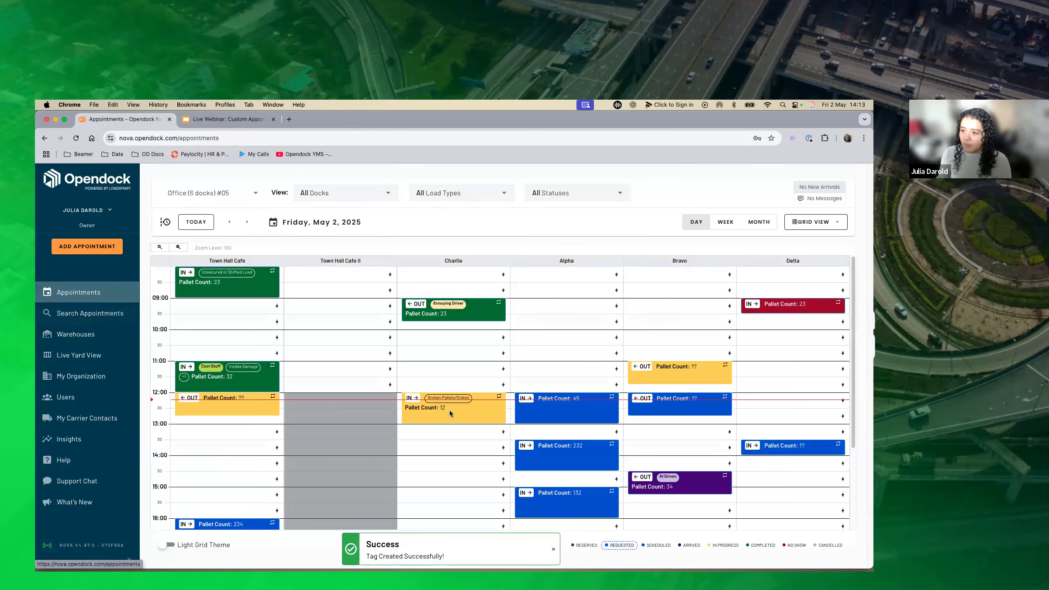
pyautogui.click(558, 415)
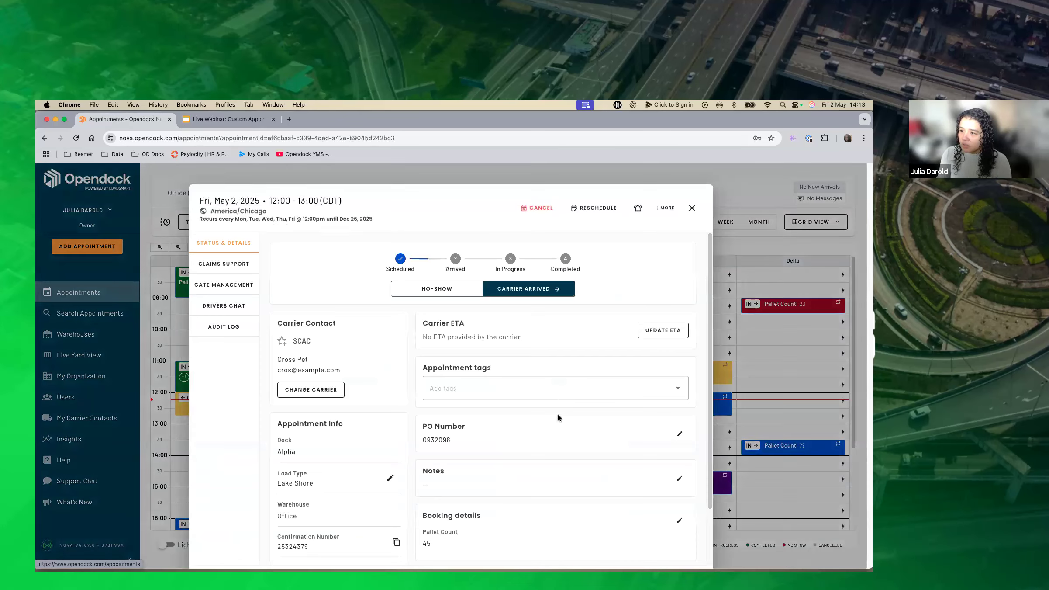
pyautogui.click(483, 387)
pyautogui.click(462, 415)
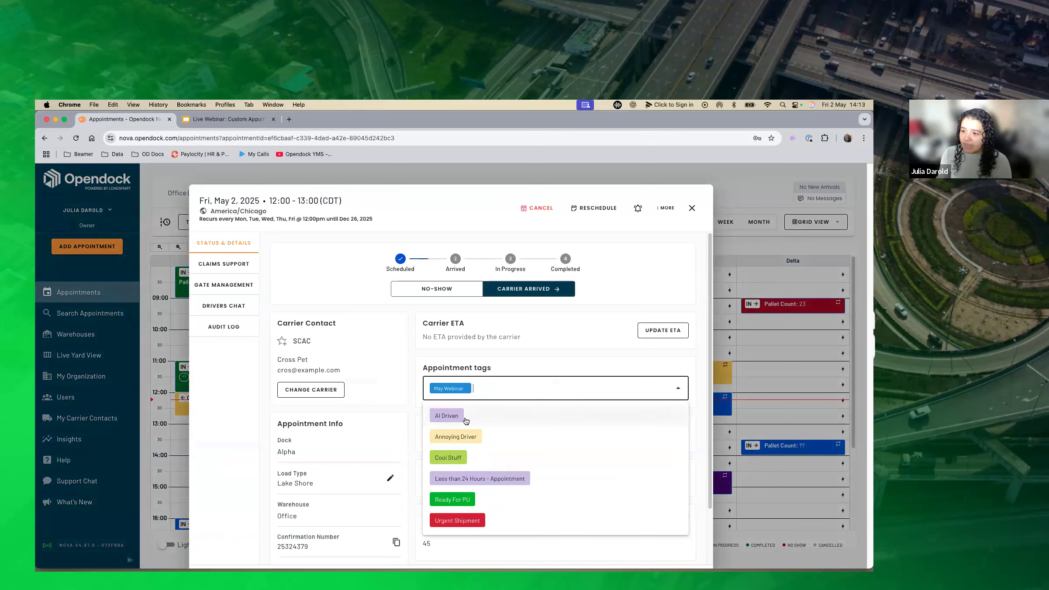
pyautogui.click(692, 208)
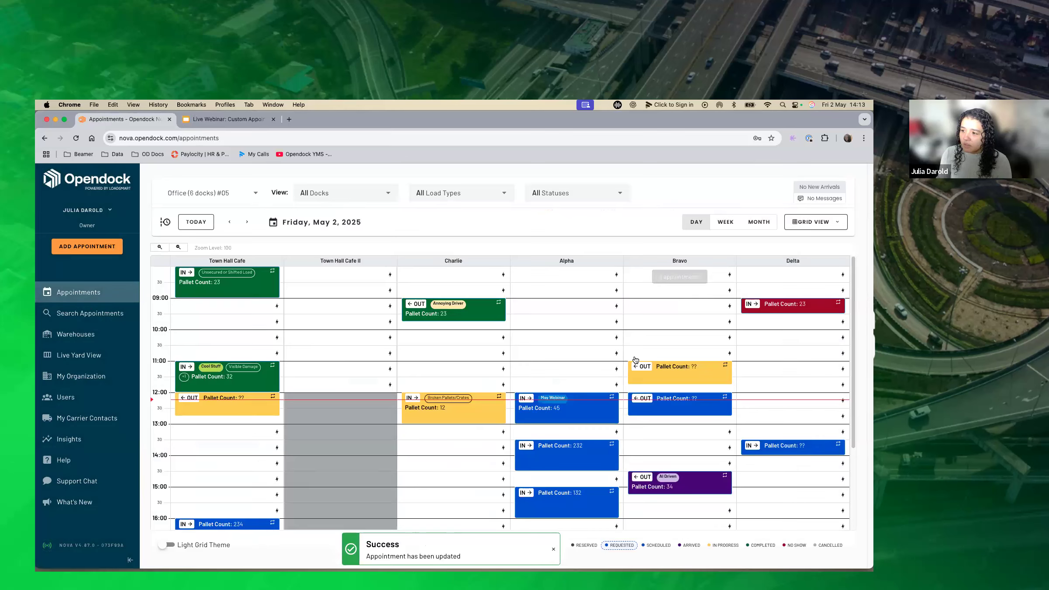
pyautogui.moveTo(702, 476)
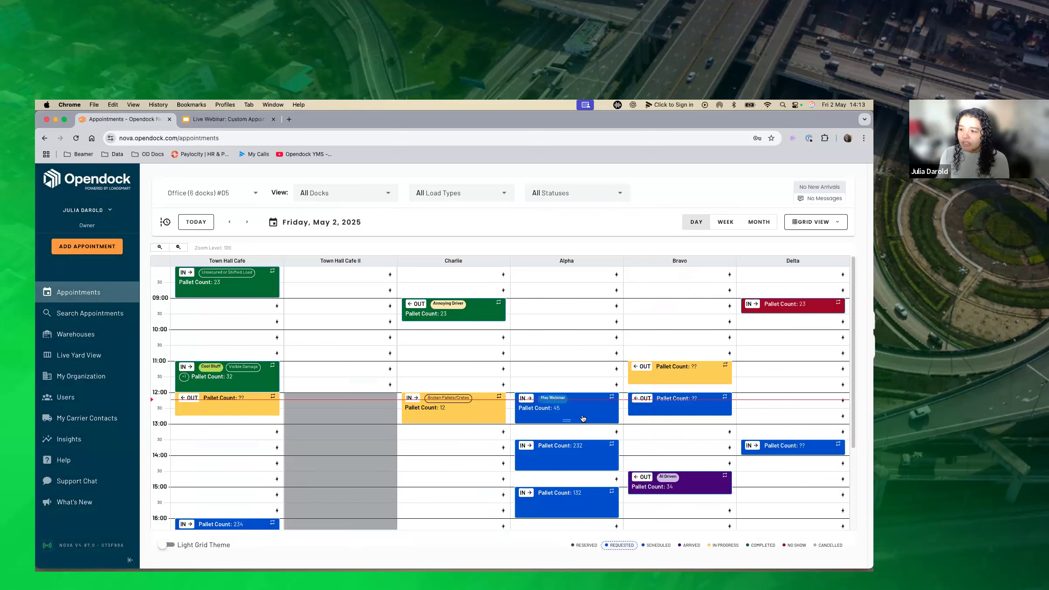
# Add a custom Door 13 tag to the 12:00 appointment on the Alpha dock and return to the grid.
pyautogui.moveTo(583, 418)
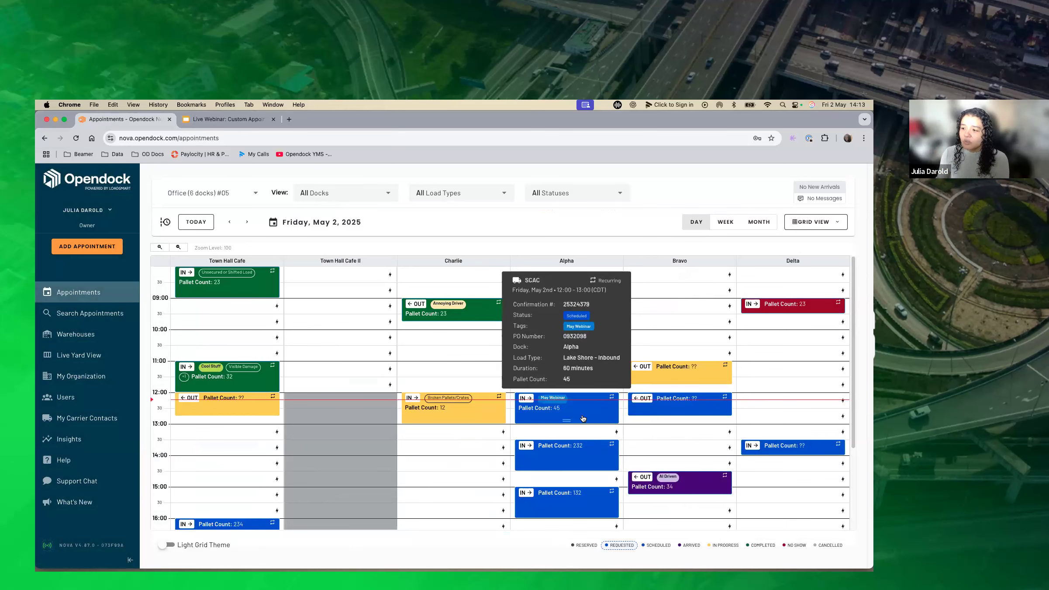
pyautogui.click(582, 418)
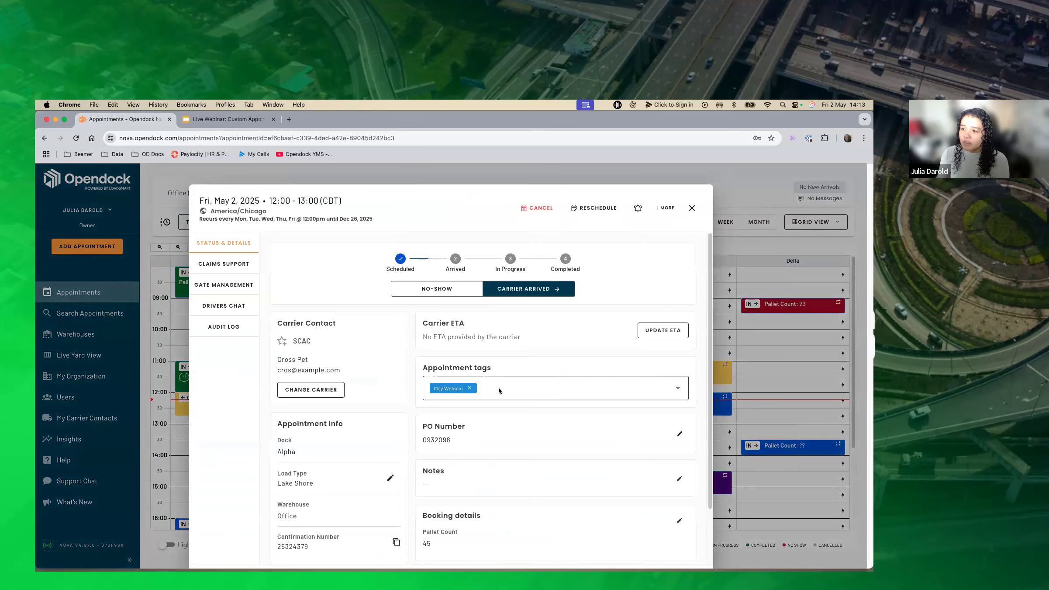
pyautogui.click(498, 387)
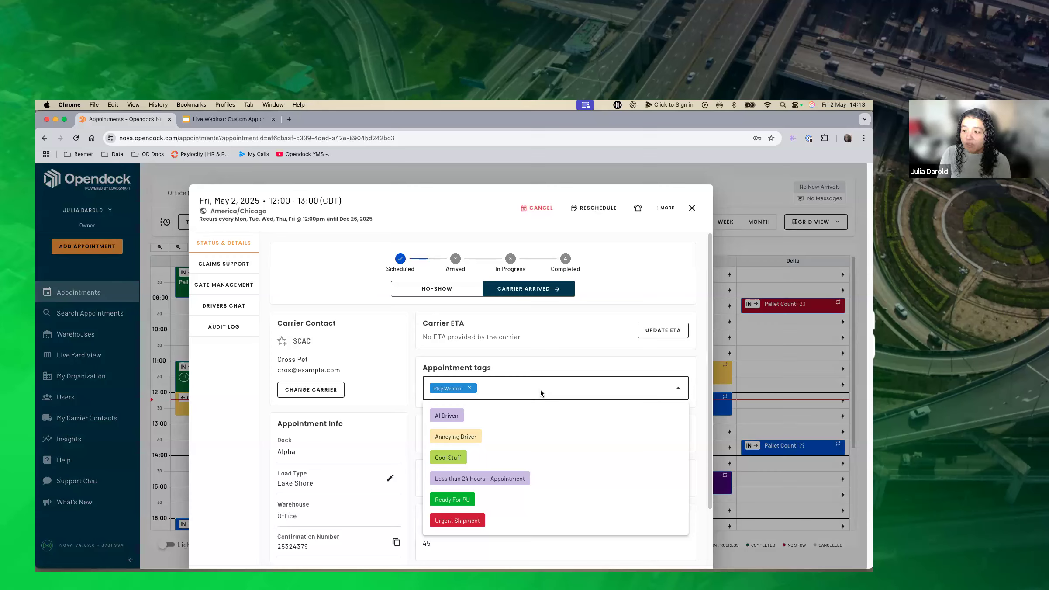
pyautogui.write('Do')
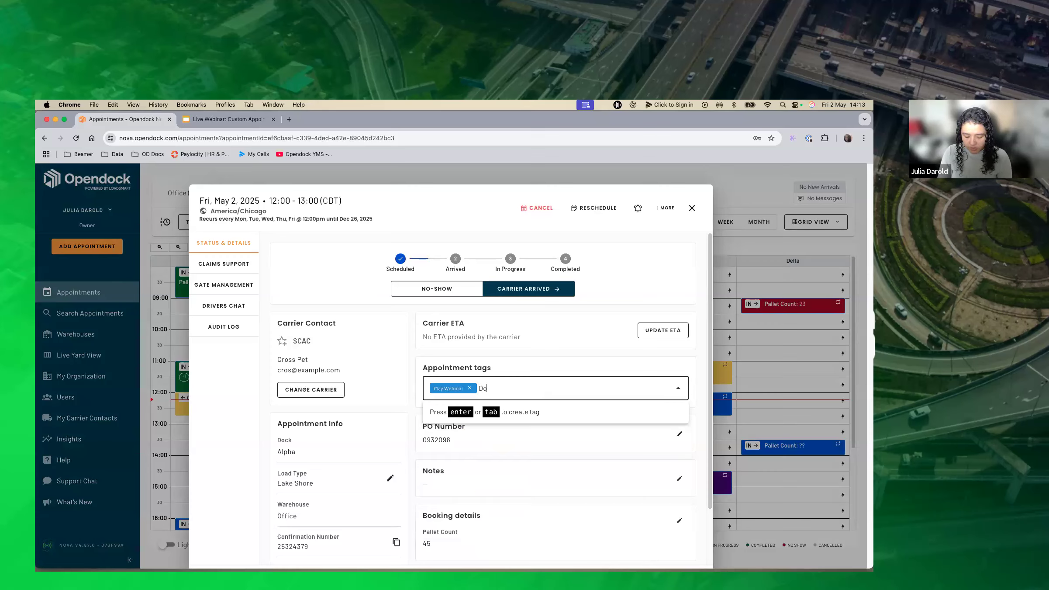
pyautogui.write('or 13')
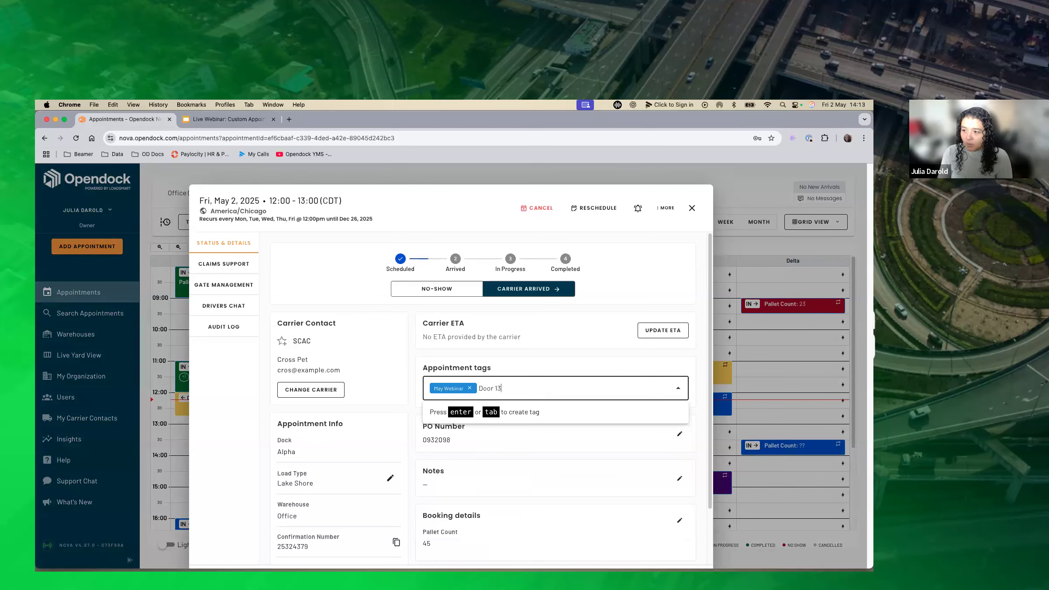
pyautogui.press('Return')
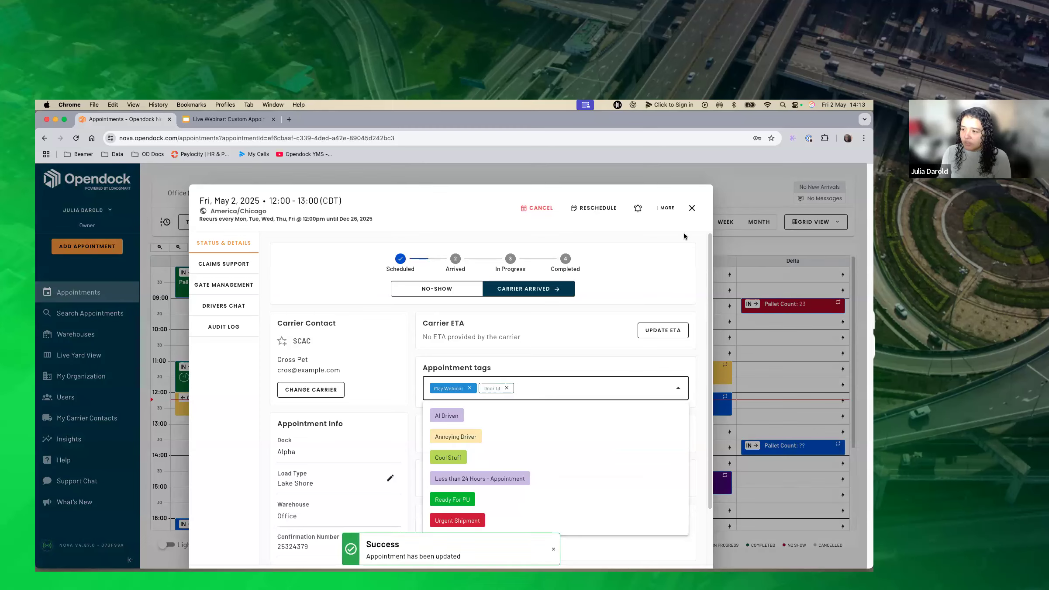
pyautogui.click(692, 208)
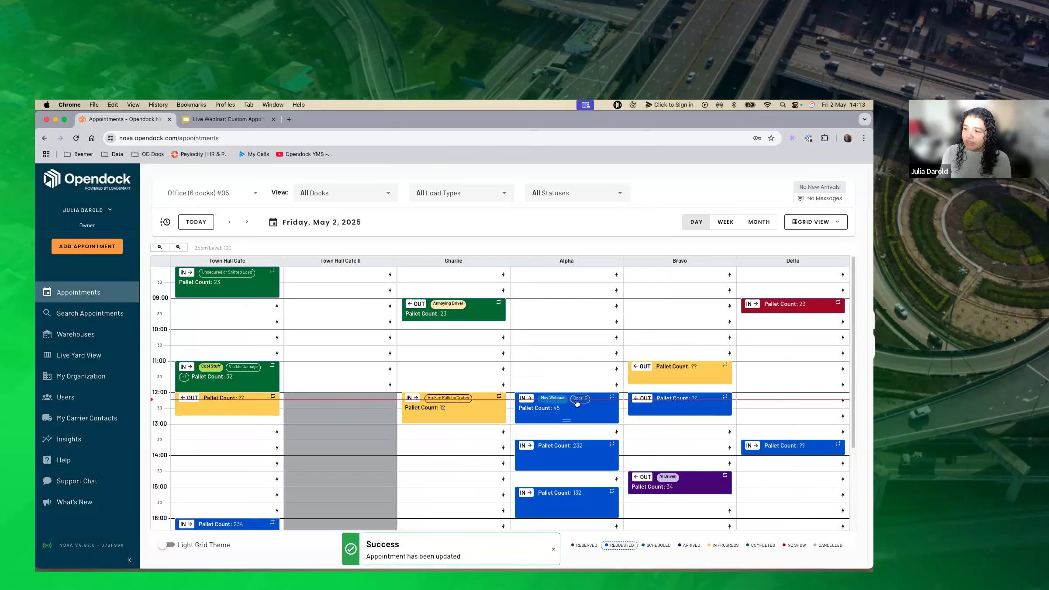
pyautogui.moveTo(581, 403)
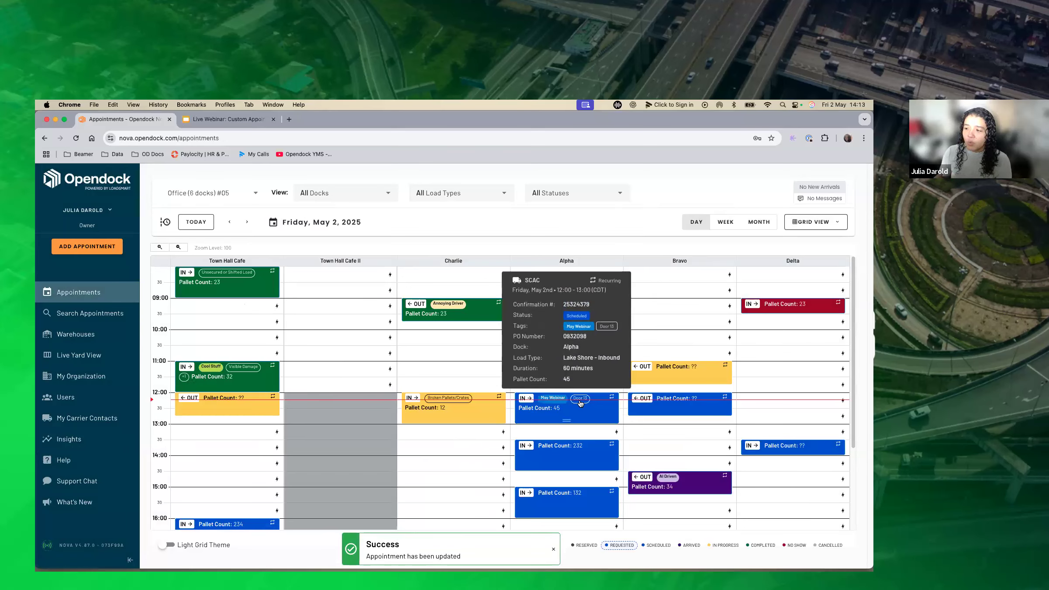
# Add a custom tag with the handler's first name to the 12:00 appointment on the Bravo dock and return to the grid.
pyautogui.moveTo(599, 451)
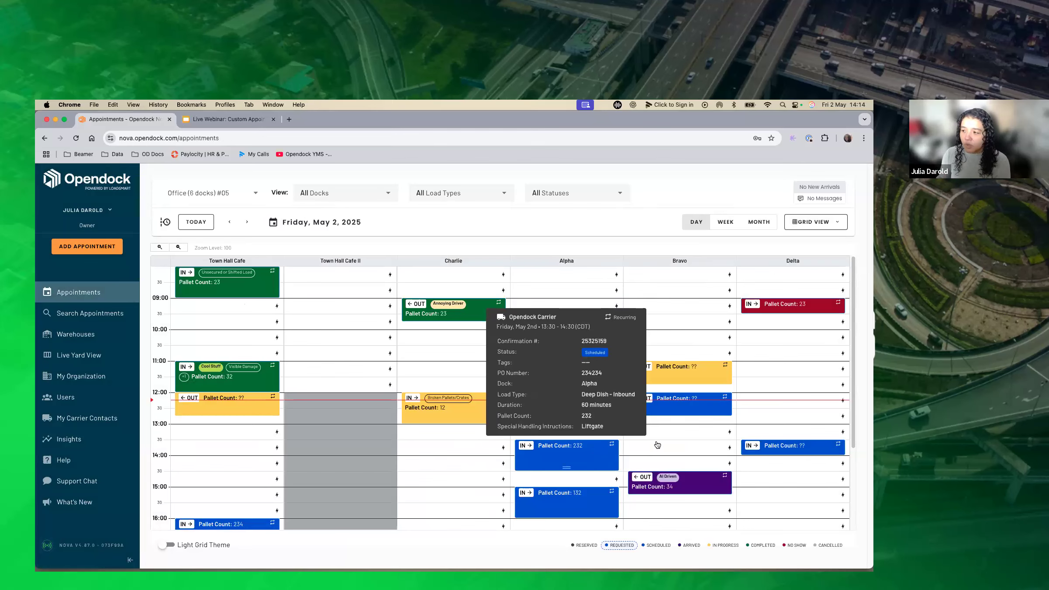
pyautogui.click(698, 407)
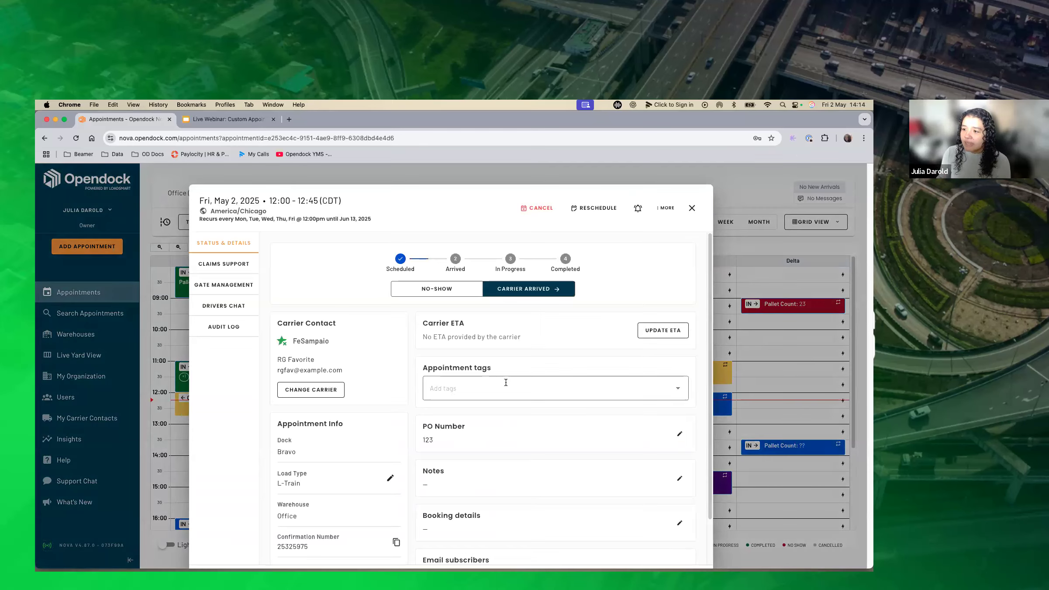
pyautogui.click(506, 384)
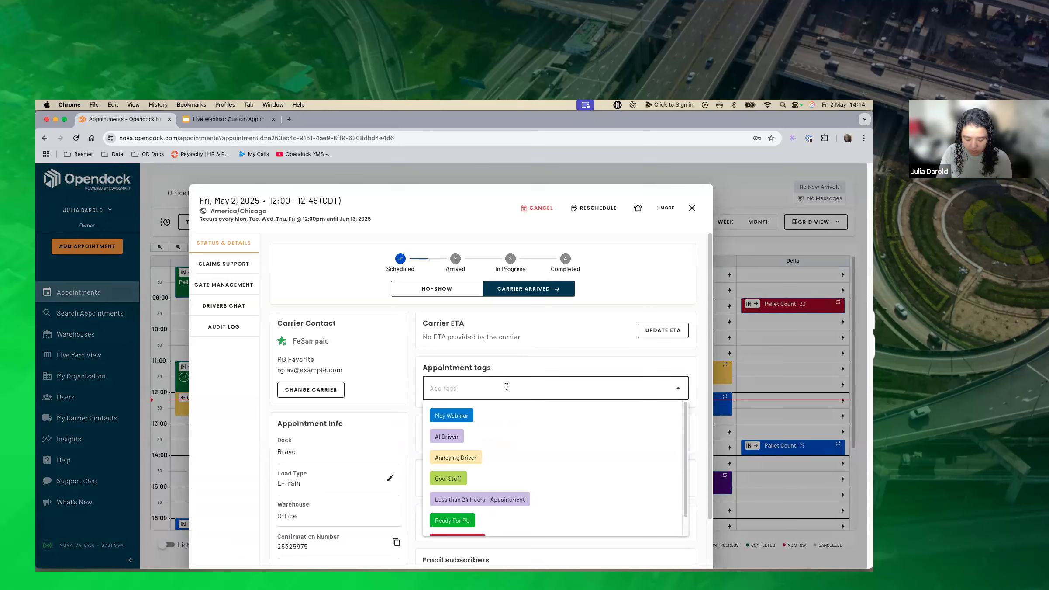
pyautogui.write('Being')
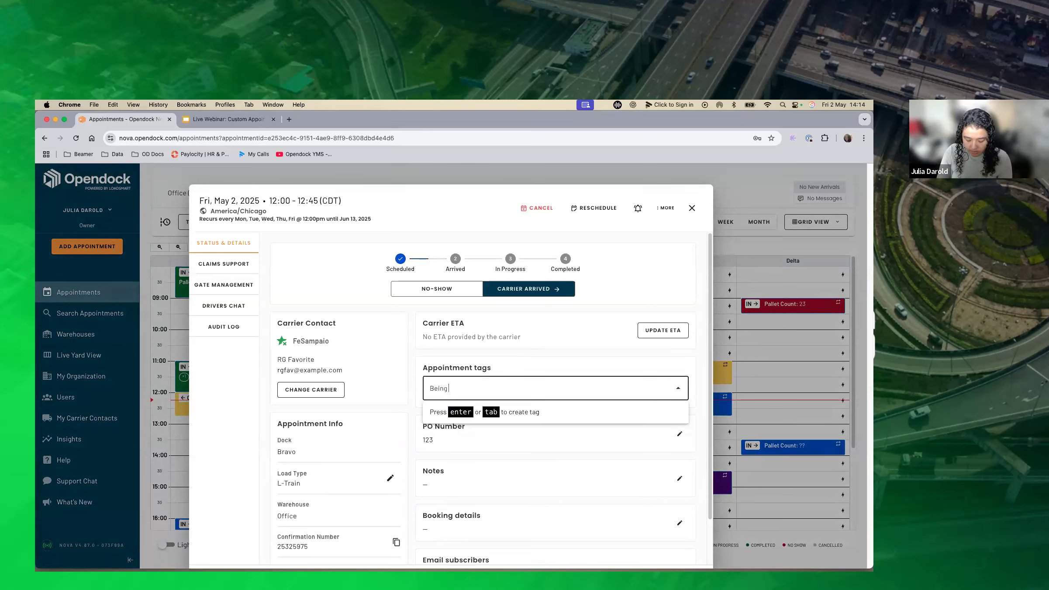
pyautogui.write(' Handl')
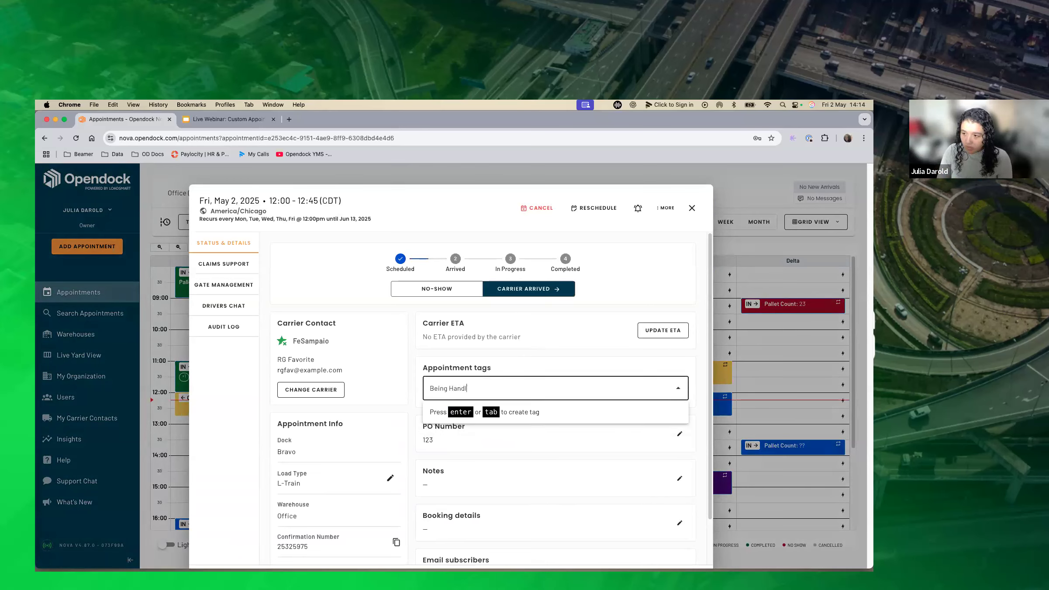
pyautogui.write('ed by John')
pyautogui.hotkey('alt', 'Left')
pyautogui.press('super+shift+Left')
pyautogui.press('BackSpace')
pyautogui.press('Return')
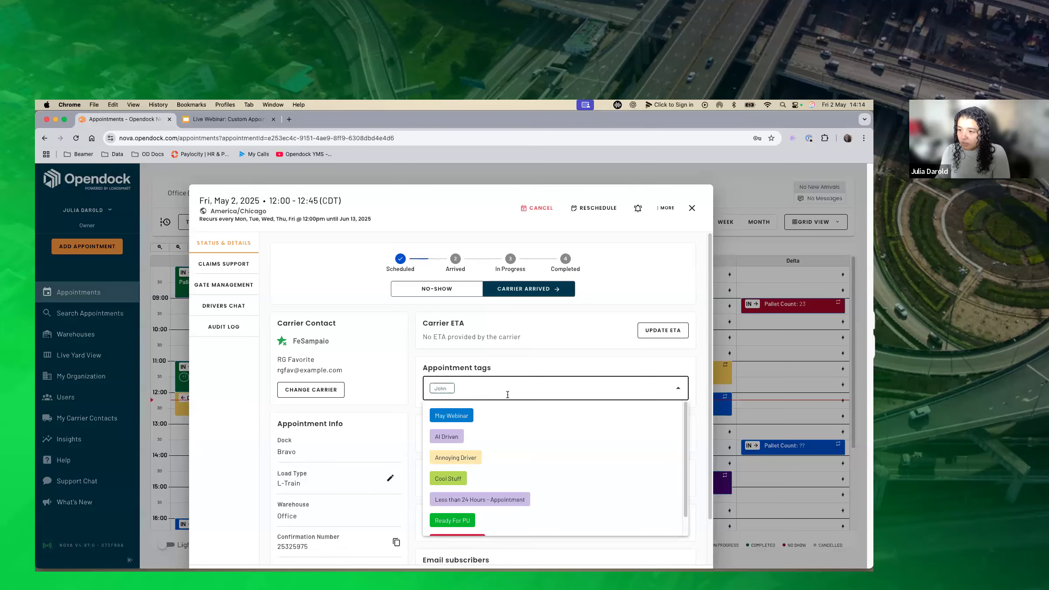
pyautogui.click(693, 210)
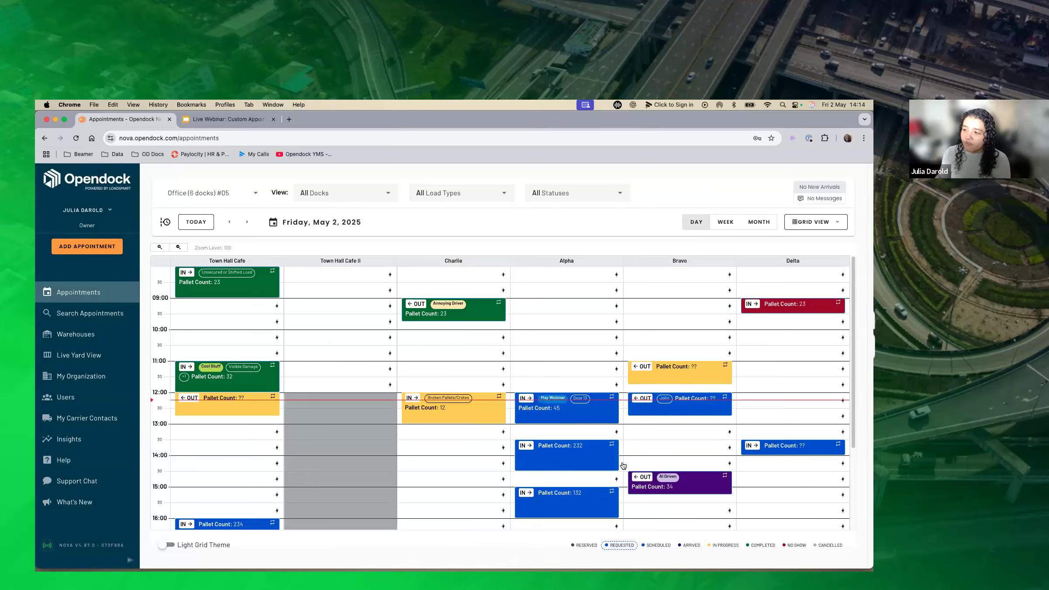
# Open the Custom Appointments Grid section in the Office warehouse's settings.
pyautogui.moveTo(670, 404)
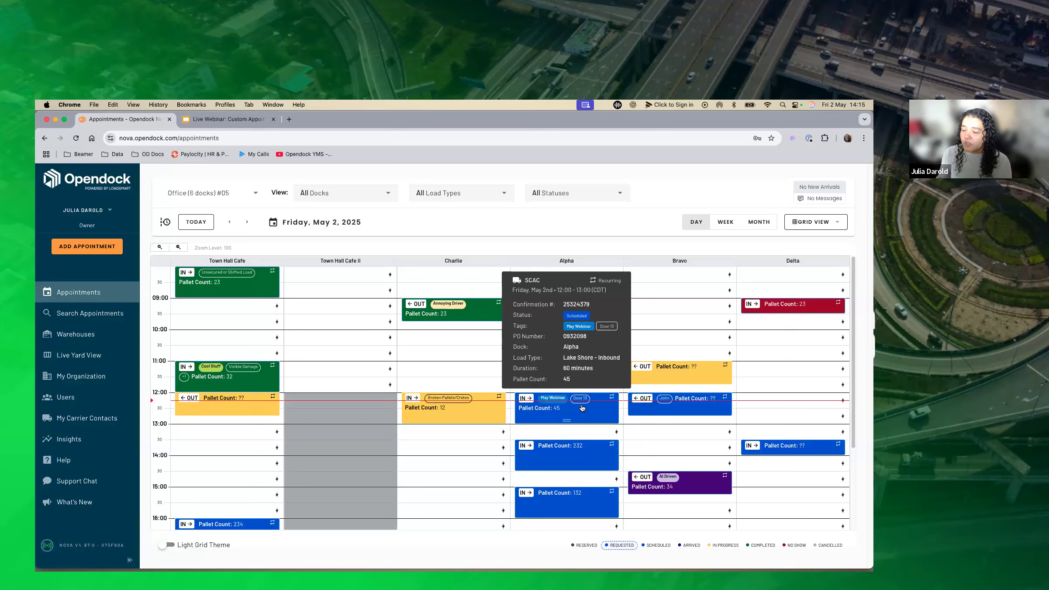
pyautogui.click(102, 335)
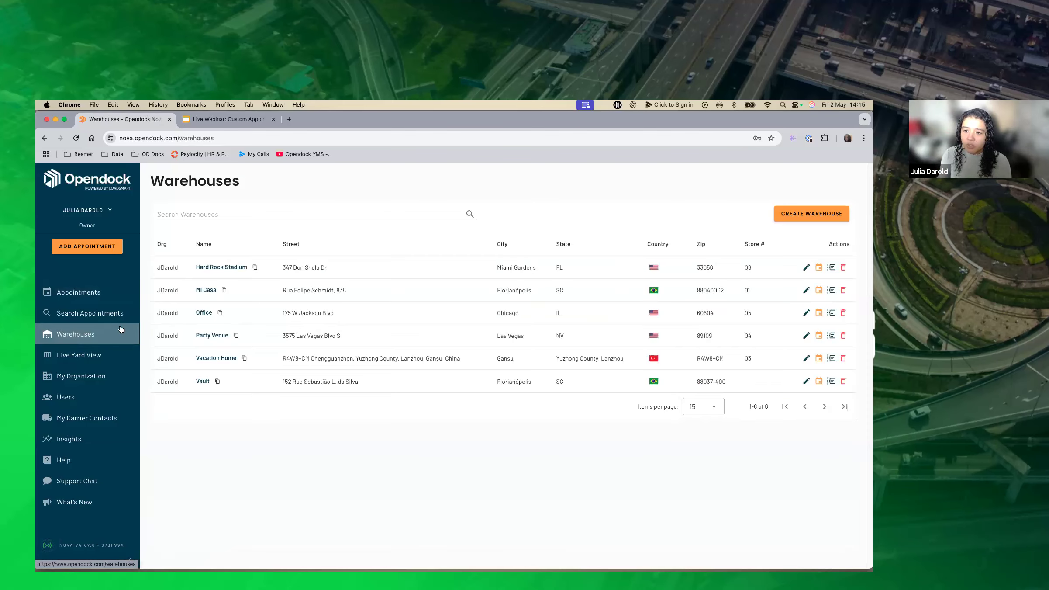
pyautogui.click(203, 311)
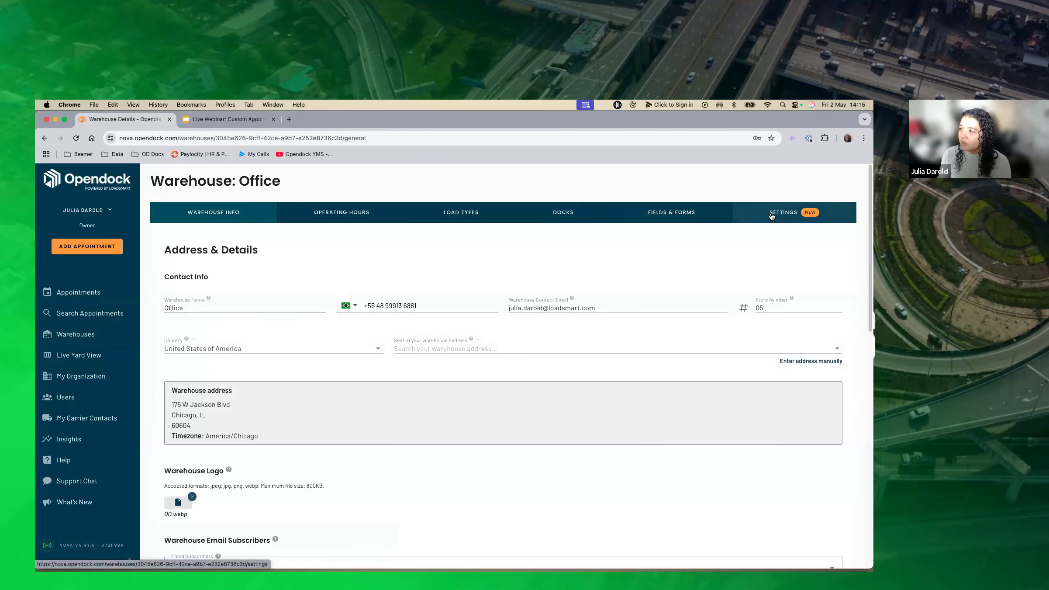
pyautogui.click(695, 216)
pyautogui.click(784, 214)
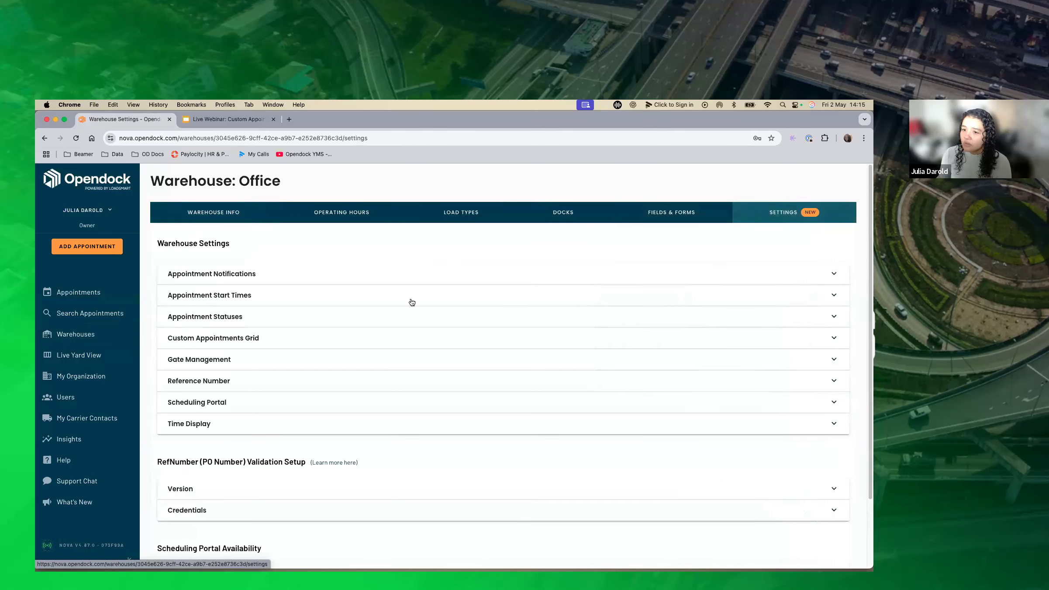
pyautogui.click(325, 337)
pyautogui.scroll(-3, 282, 438)
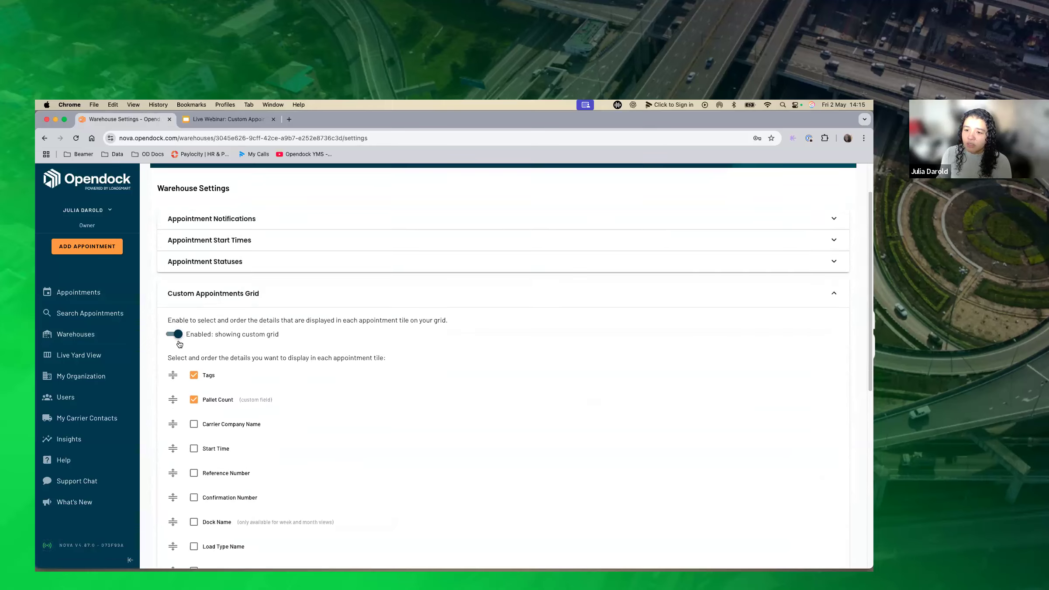
# Review the selection and order of the appointment tile details and save the warehouse settings.
pyautogui.scroll(-5, 317, 379)
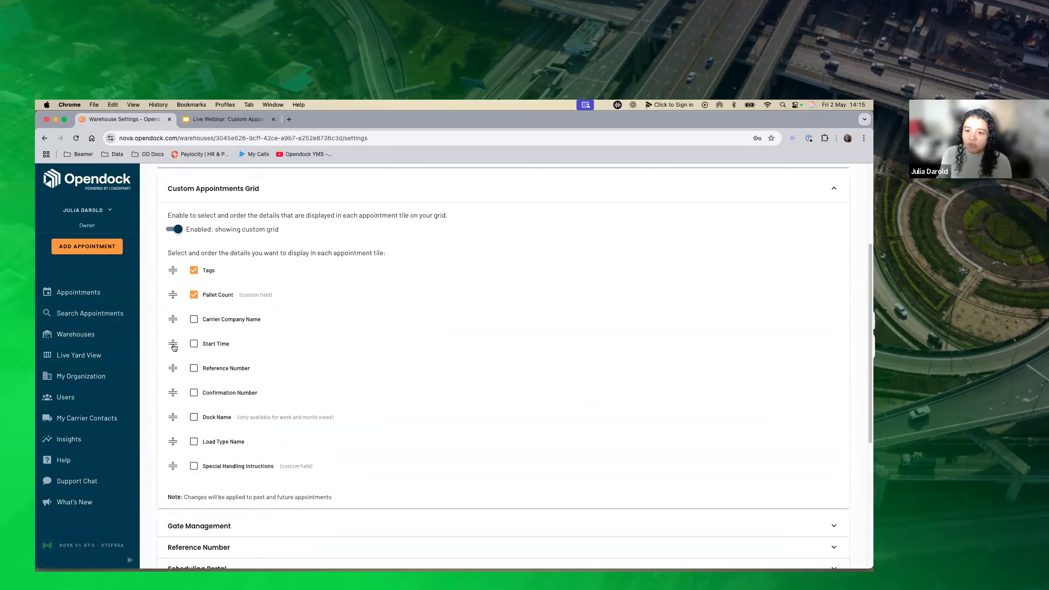
pyautogui.moveTo(173, 295); pyautogui.dragTo(170, 320)
pyautogui.scroll(-2, 269, 376)
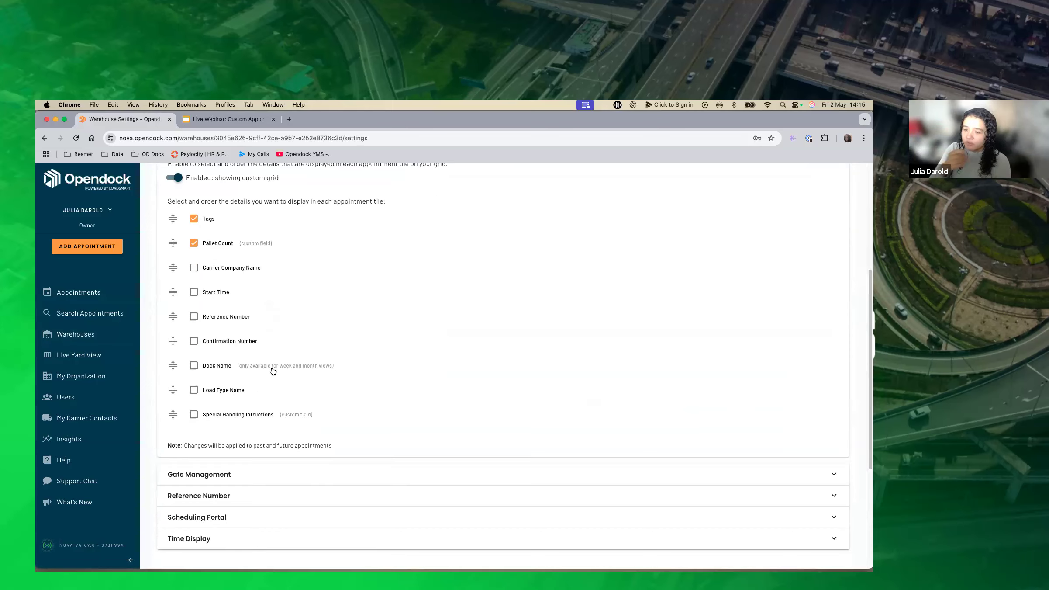
pyautogui.scroll(2, 274, 369)
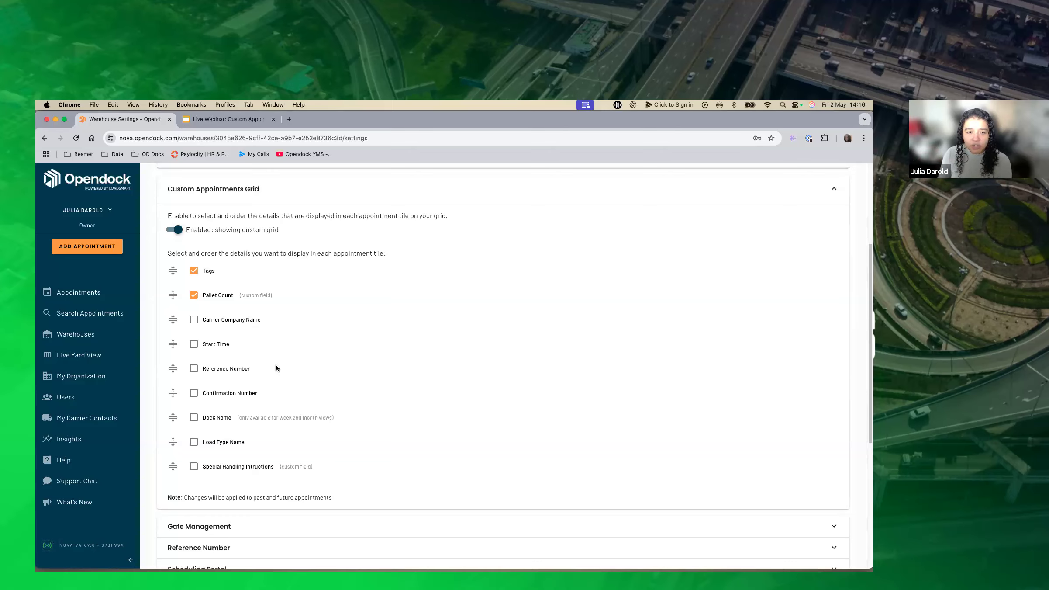
pyautogui.scroll(-6, 430, 374)
pyautogui.click(816, 542)
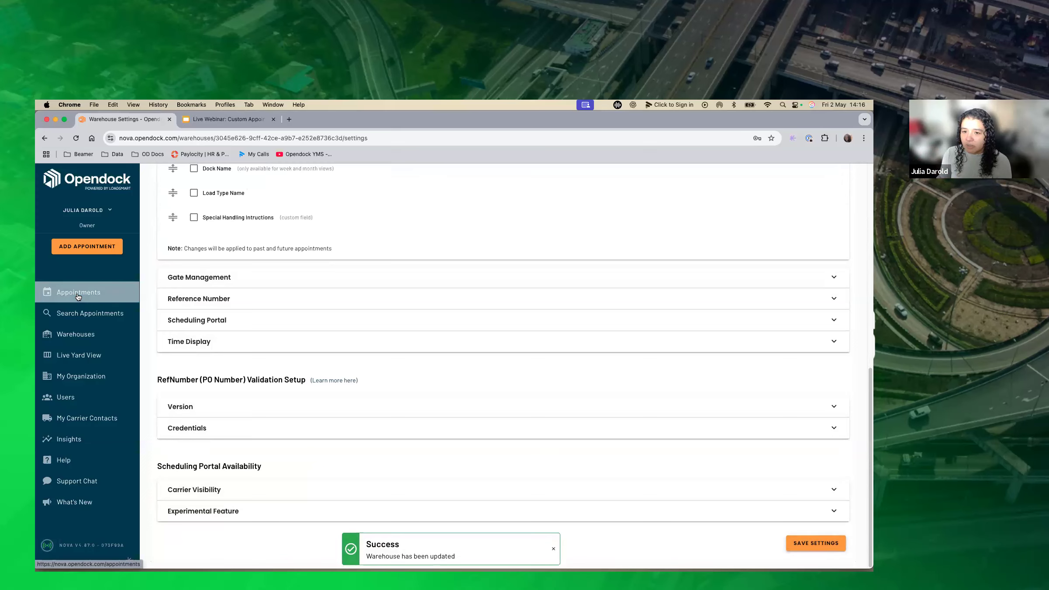
# Disable the Office warehouse's custom appointments grid and enable it again.
pyautogui.moveTo(77, 296); pyautogui.dragTo(253, 309)
pyautogui.scroll(5, 253, 309)
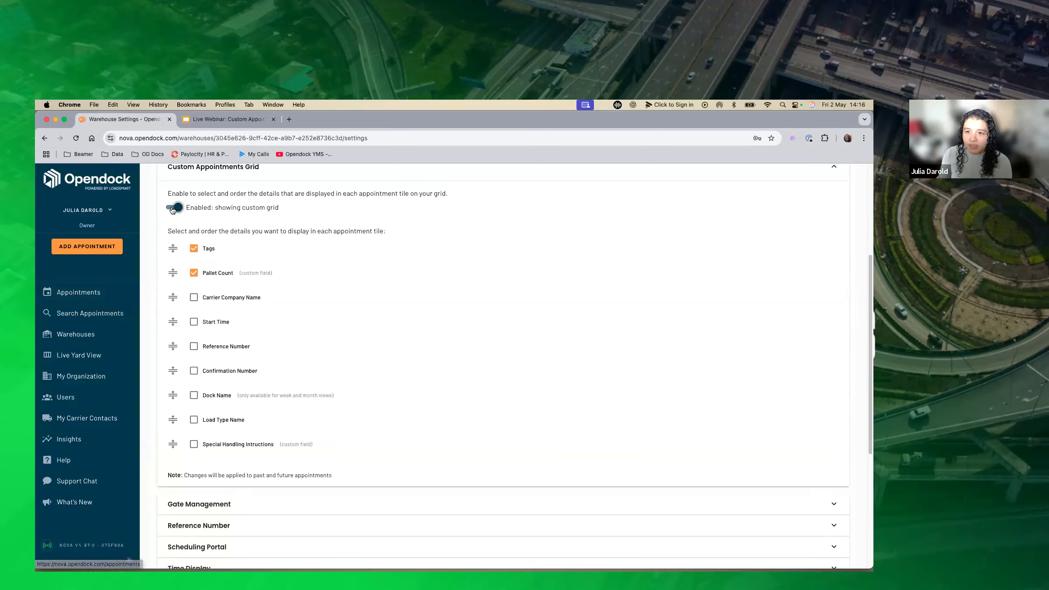
pyautogui.click(173, 208)
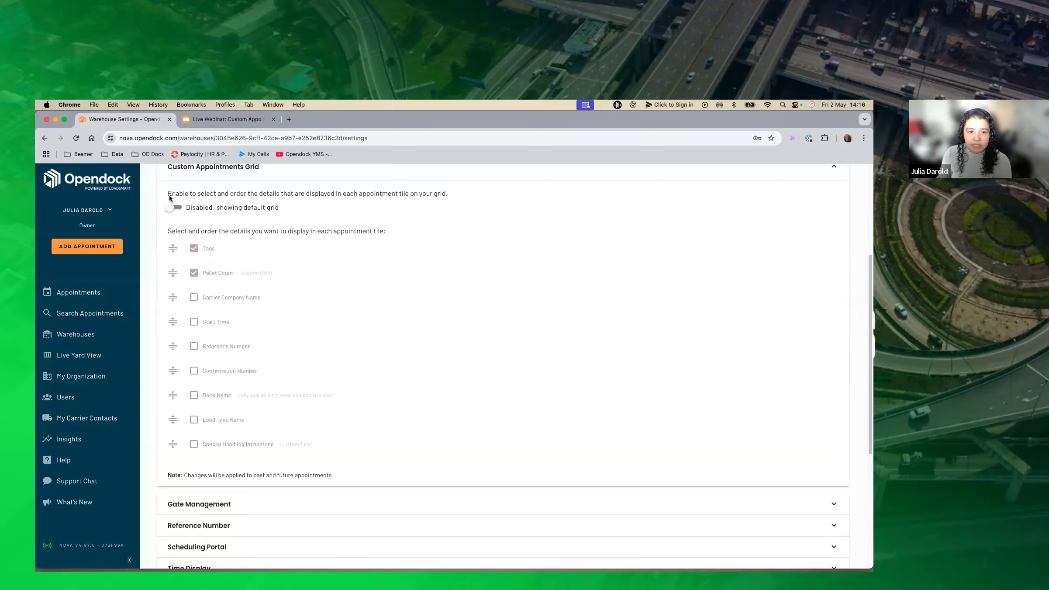
pyautogui.click(173, 208)
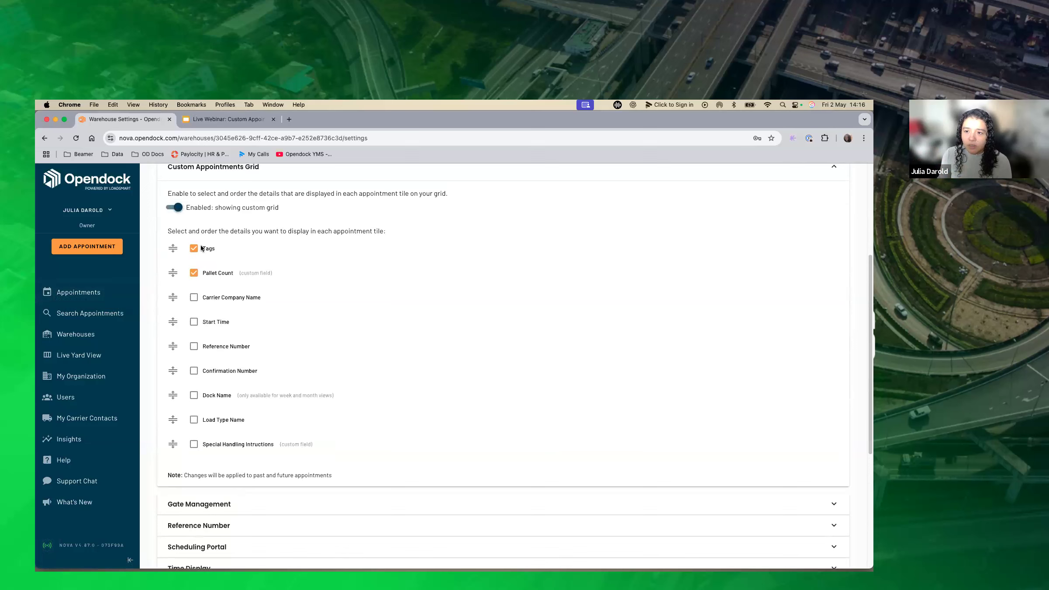
pyautogui.scroll(-5, 468, 358)
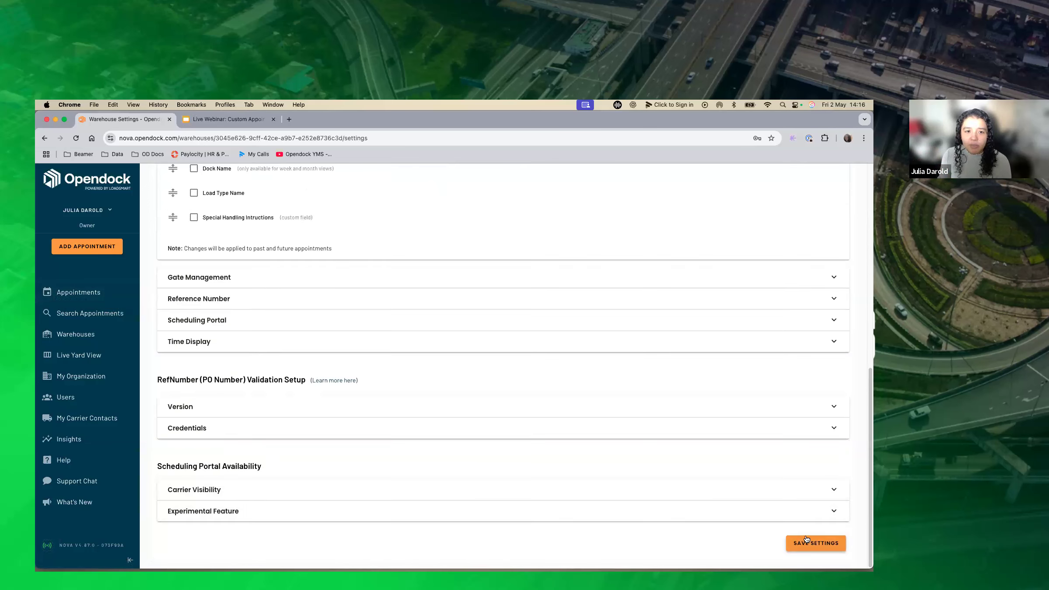
pyautogui.scroll(5, 597, 398)
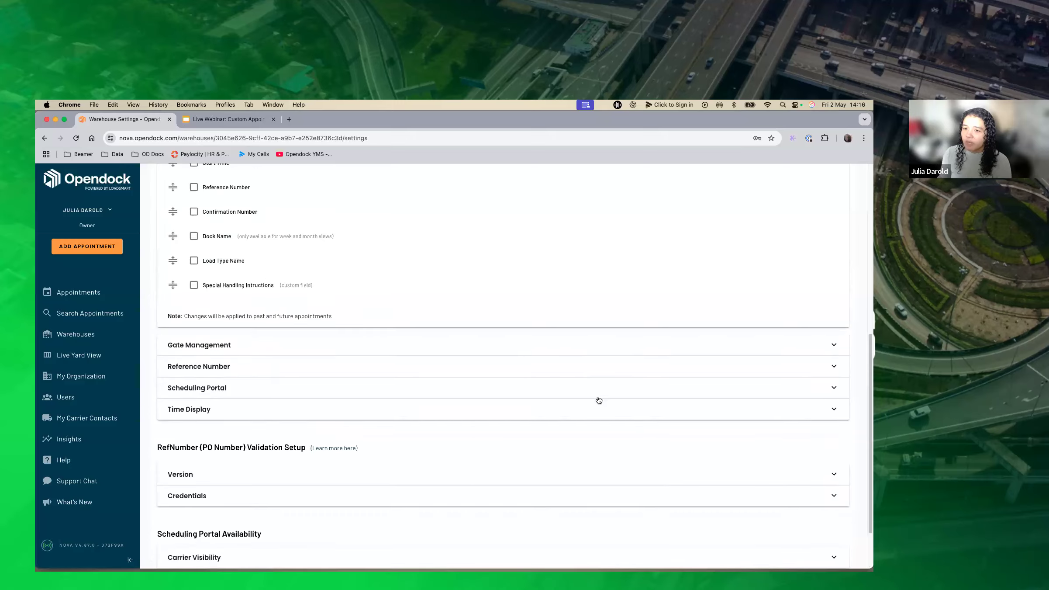
# Return to the appointments grid, then switch to the Google Slides webinar deck and present its Additional Help & Resources slide.
pyautogui.click(94, 300)
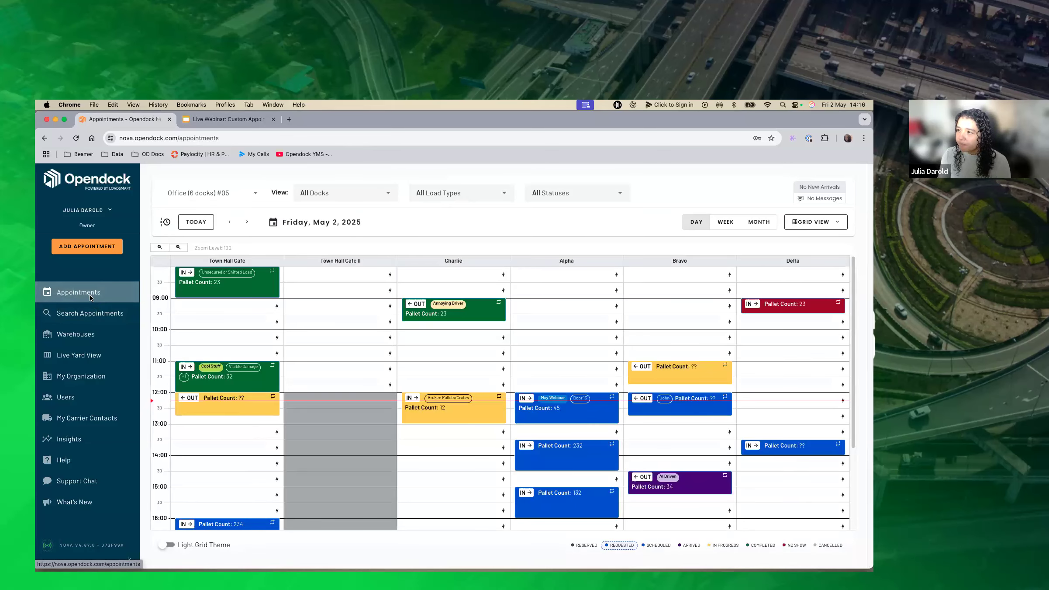
pyautogui.click(217, 118)
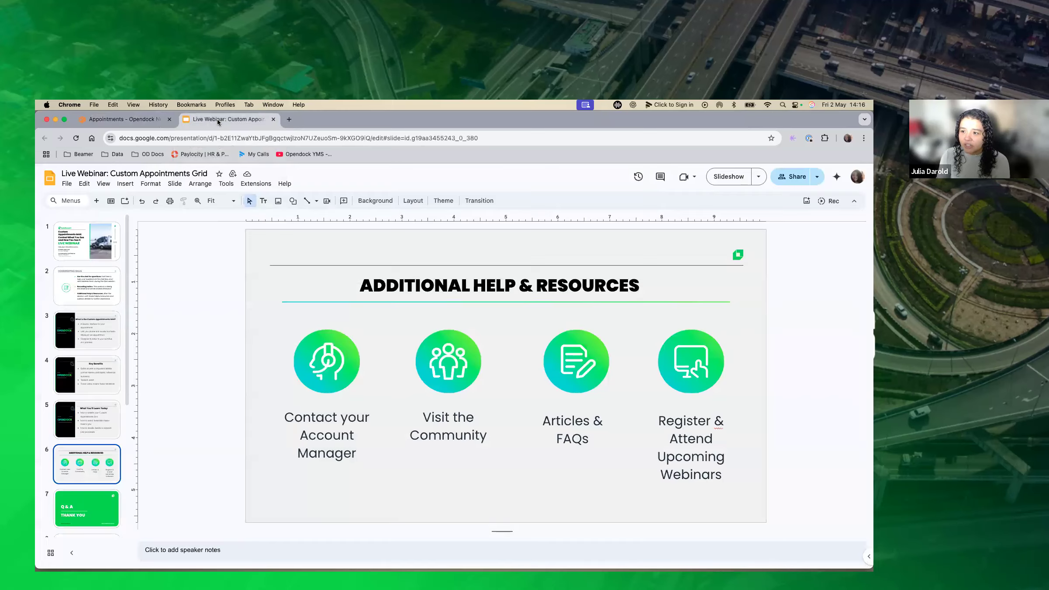
pyautogui.click(729, 176)
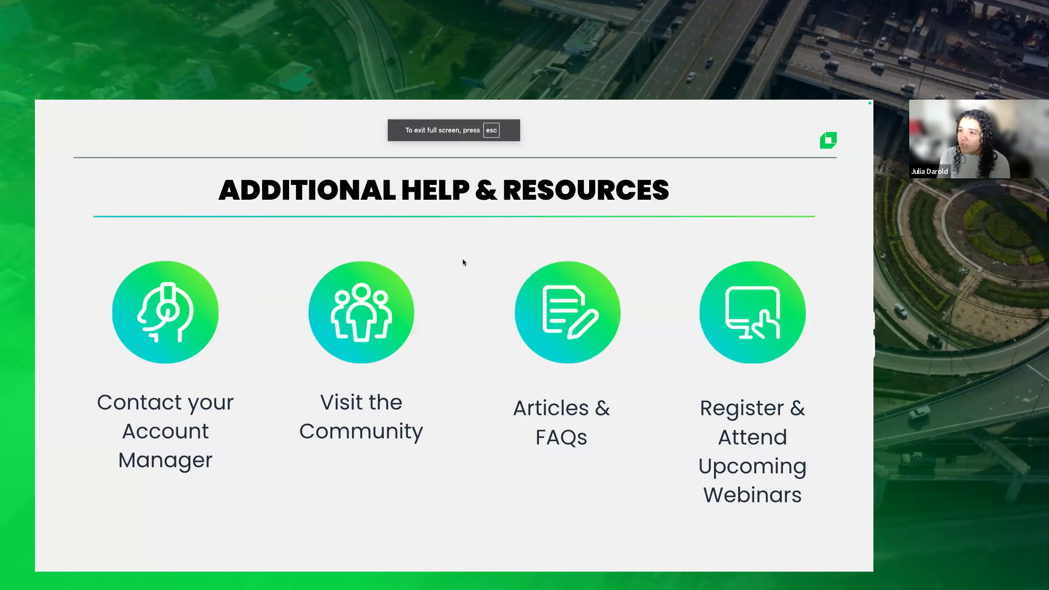
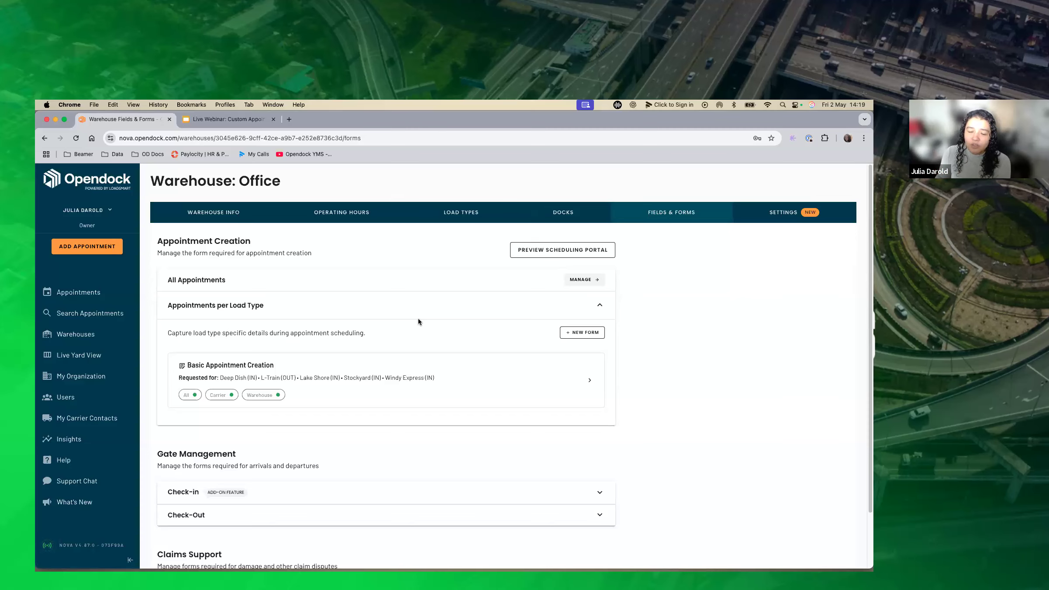
# Return to the appointments grid, then open webinars.loadsmart.com and browse its list of live and recorded webinars.
pyautogui.click(96, 294)
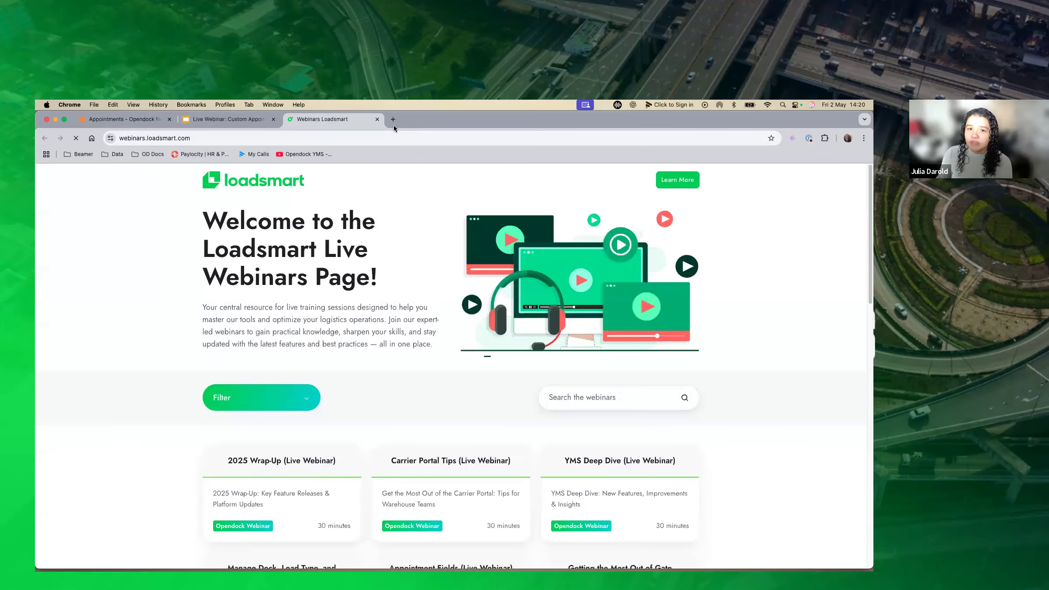
pyautogui.scroll(-1, 283, 380)
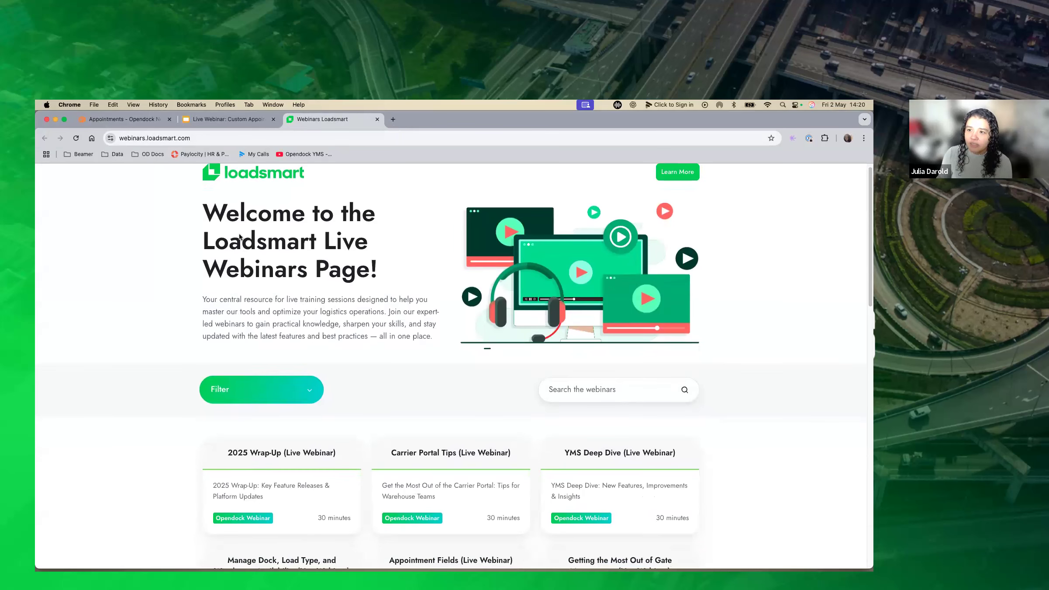
pyautogui.scroll(-5, 393, 349)
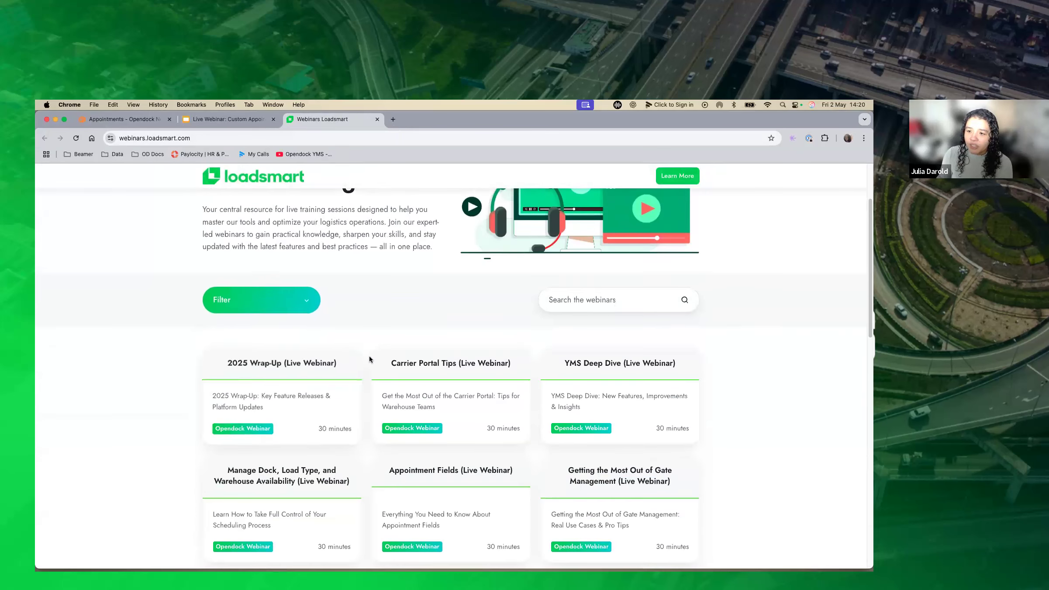
pyautogui.scroll(-3, 722, 413)
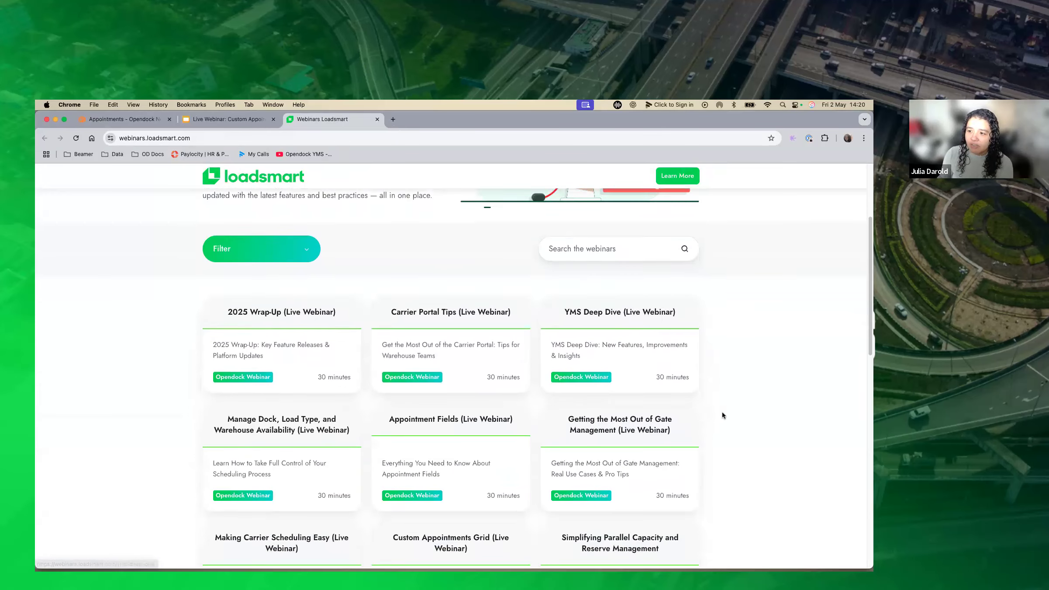
pyautogui.scroll(-1, 723, 415)
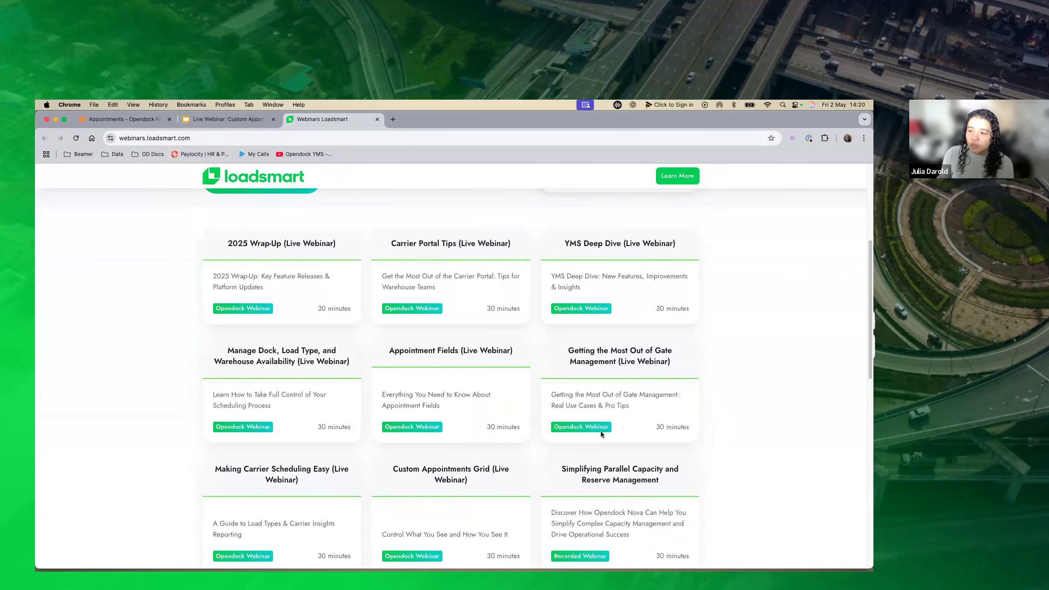
pyautogui.scroll(-4, 736, 408)
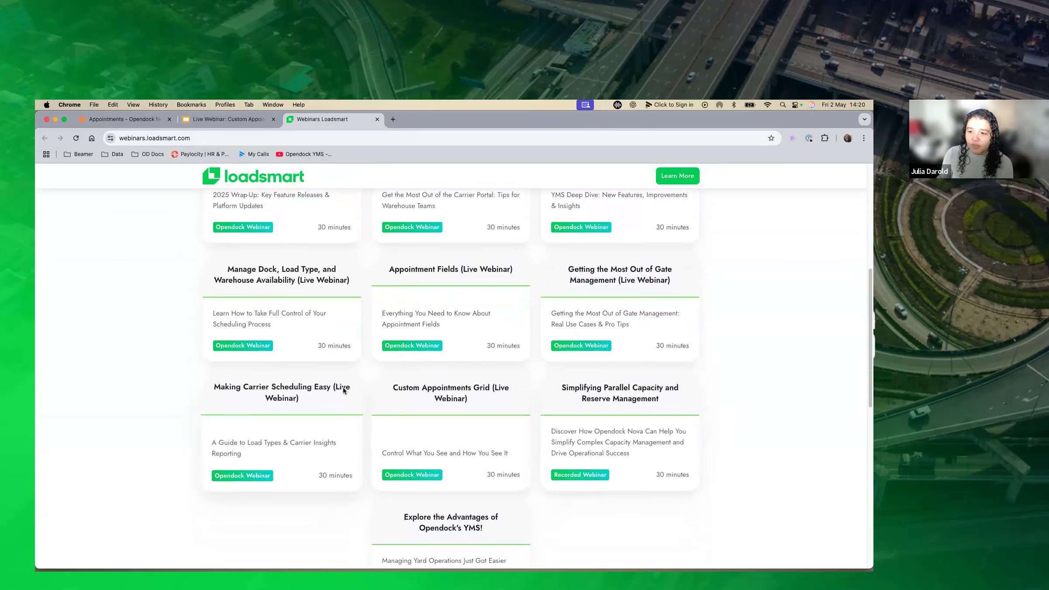
pyautogui.scroll(5, 342, 388)
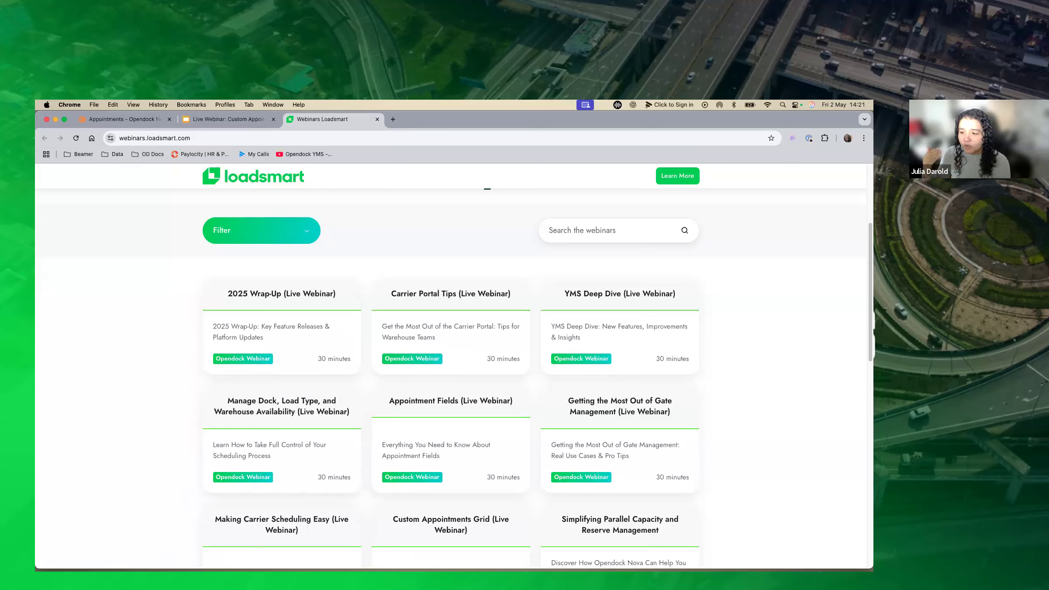
# Switch back to Opendock and look through its What's New announcements, Roadmap and Ideas, closing them when finished.
pyautogui.click(127, 119)
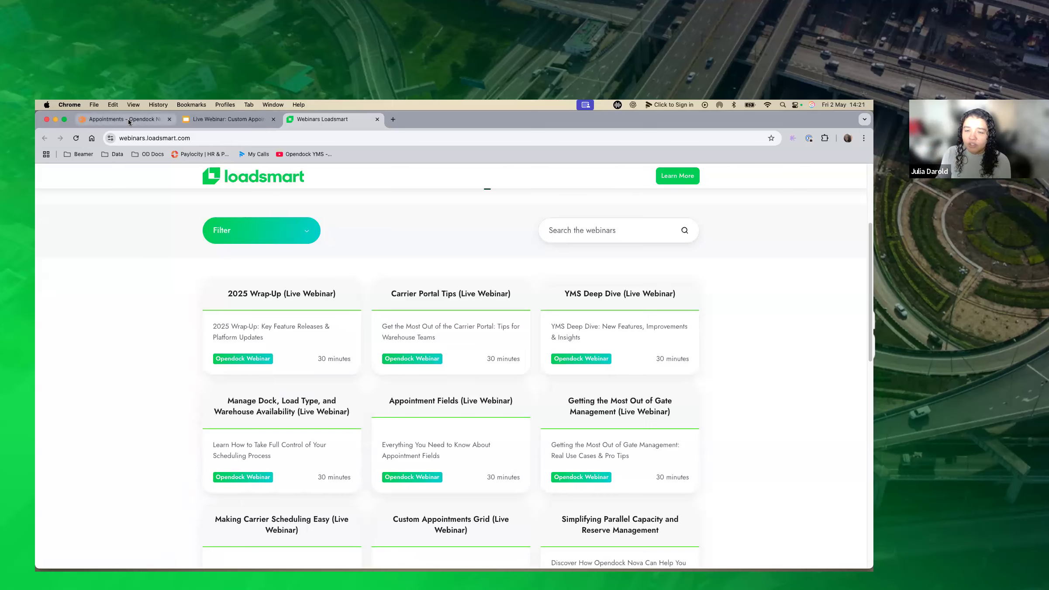
pyautogui.click(63, 501)
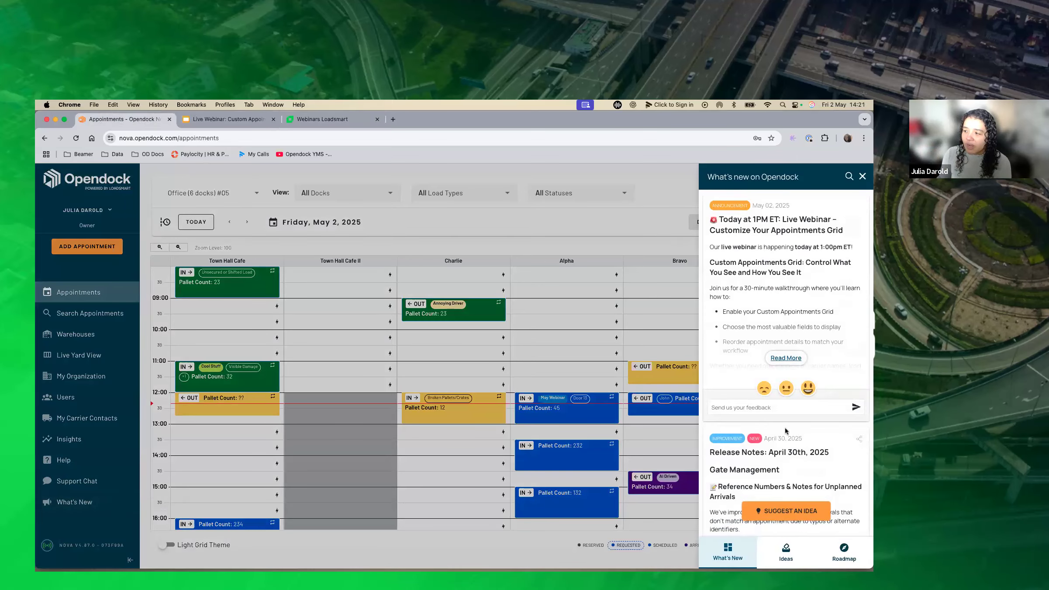
pyautogui.scroll(-1, 786, 427)
pyautogui.scroll(-1, 785, 432)
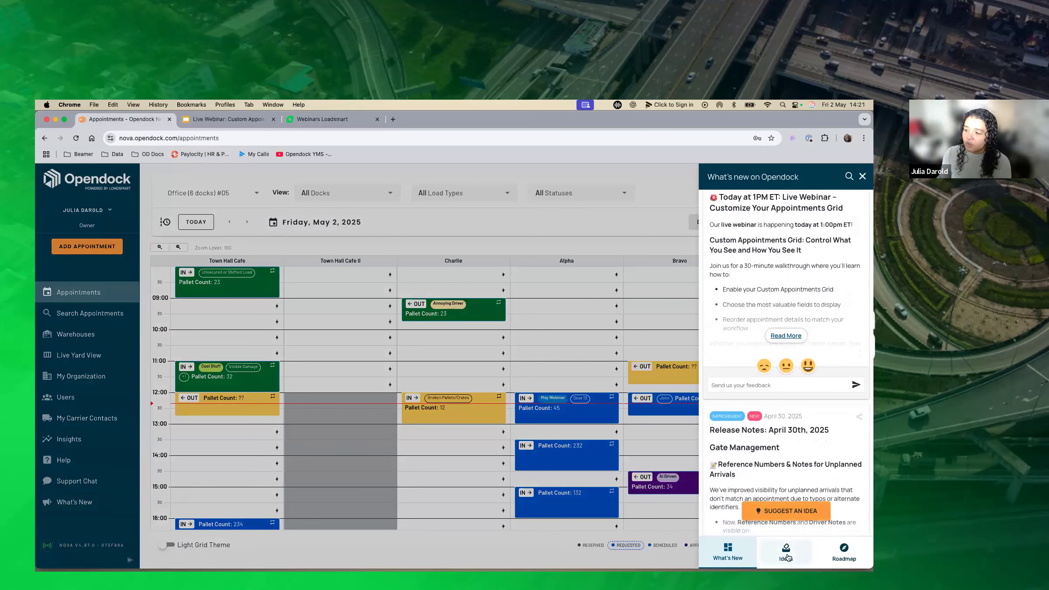
pyautogui.click(839, 553)
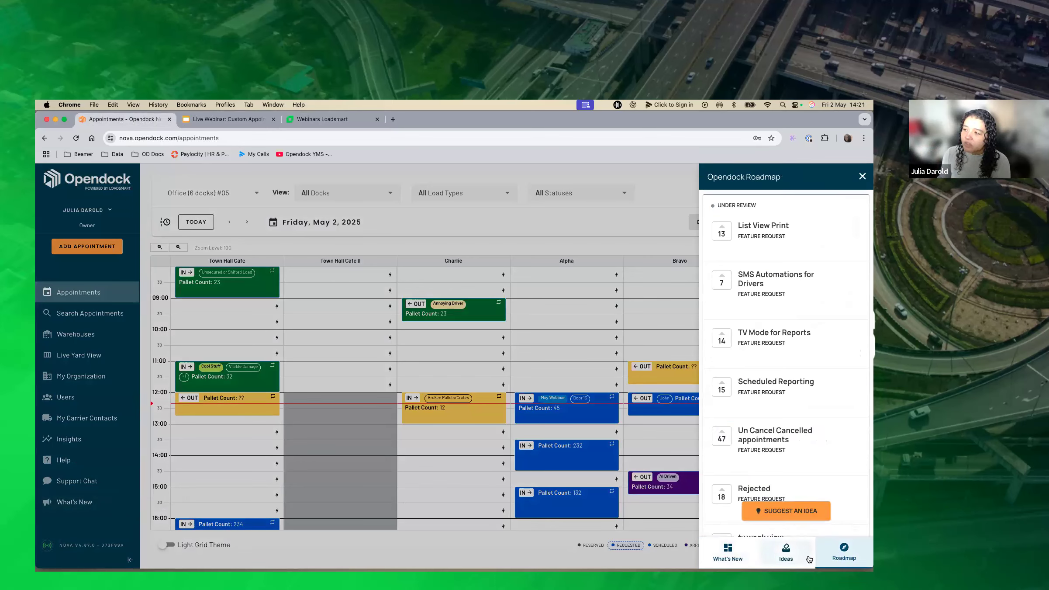
pyautogui.click(800, 559)
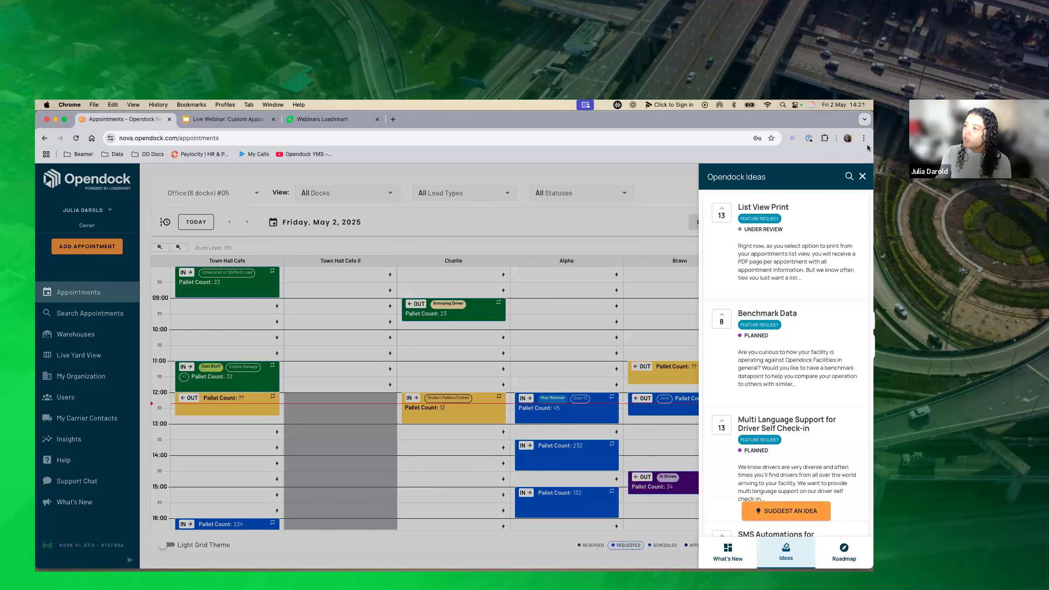
pyautogui.click(862, 177)
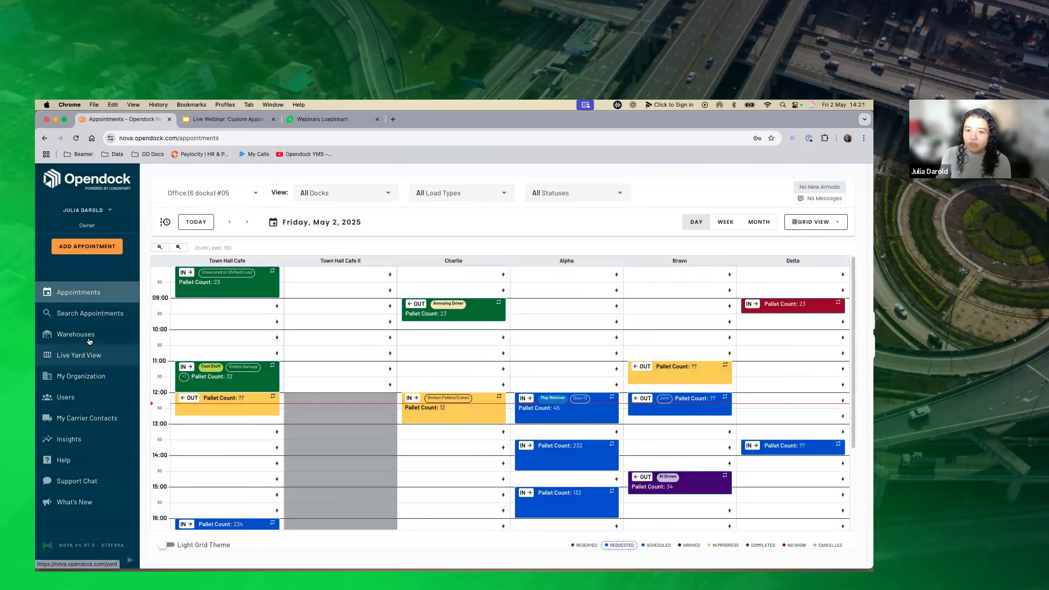
# Open the Custom Appointments Grid section in the Office warehouse's settings.
pyautogui.click(133, 336)
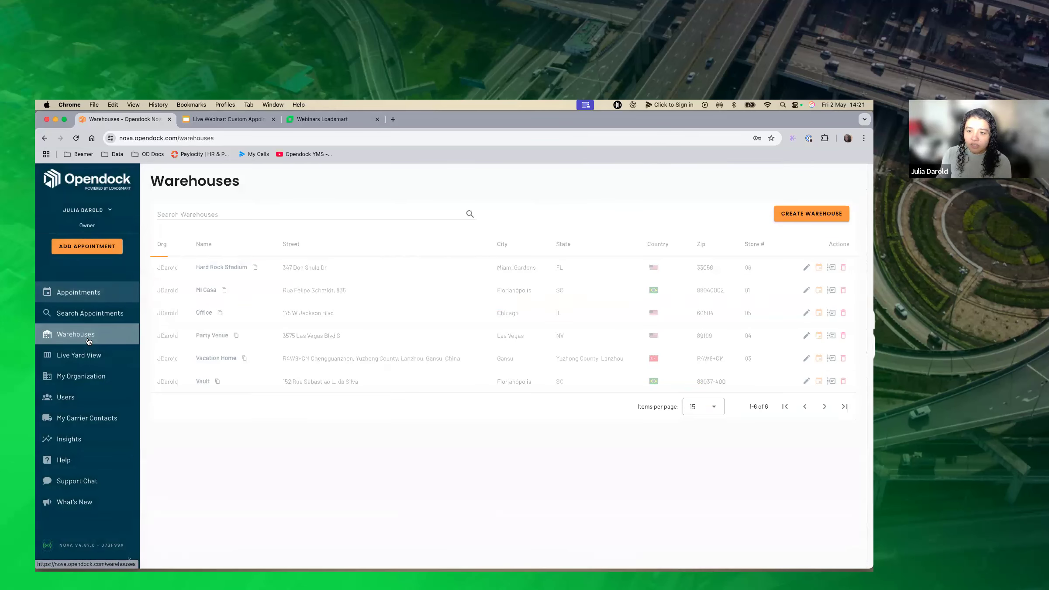
pyautogui.click(203, 313)
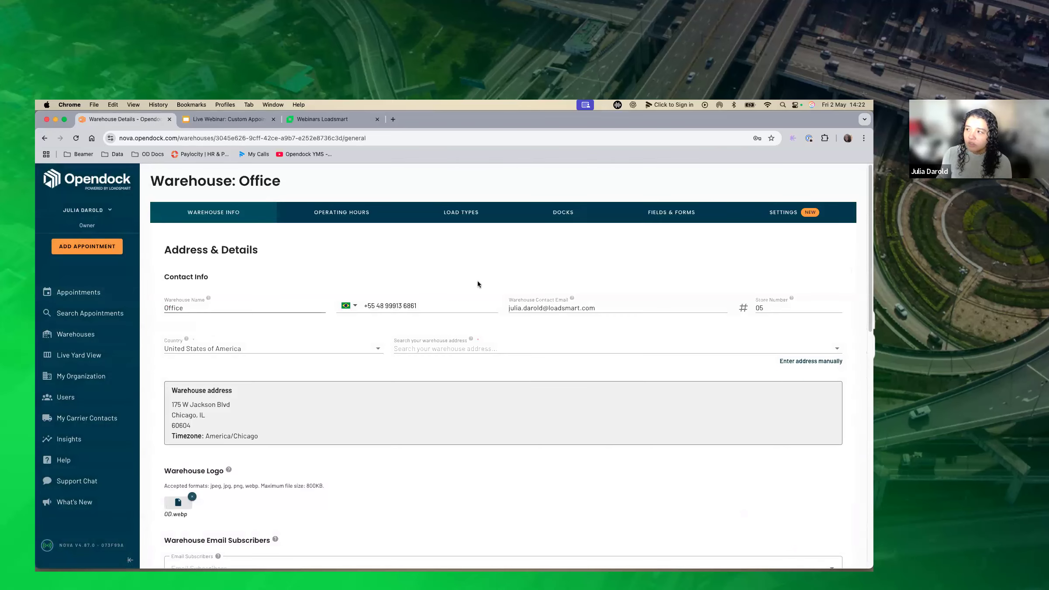
pyautogui.click(776, 213)
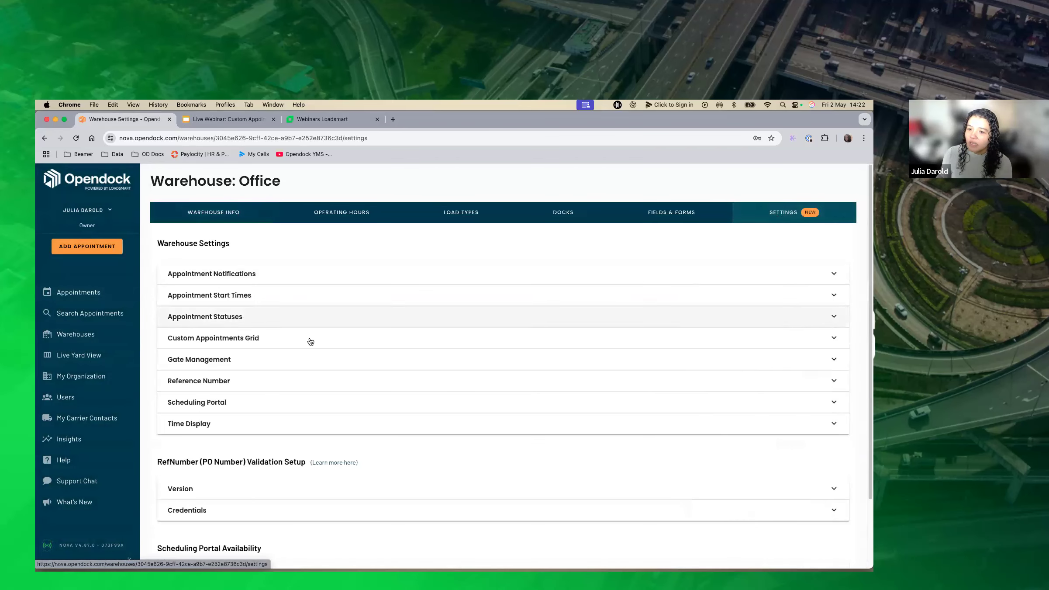
pyautogui.click(244, 342)
pyautogui.scroll(-3, 246, 343)
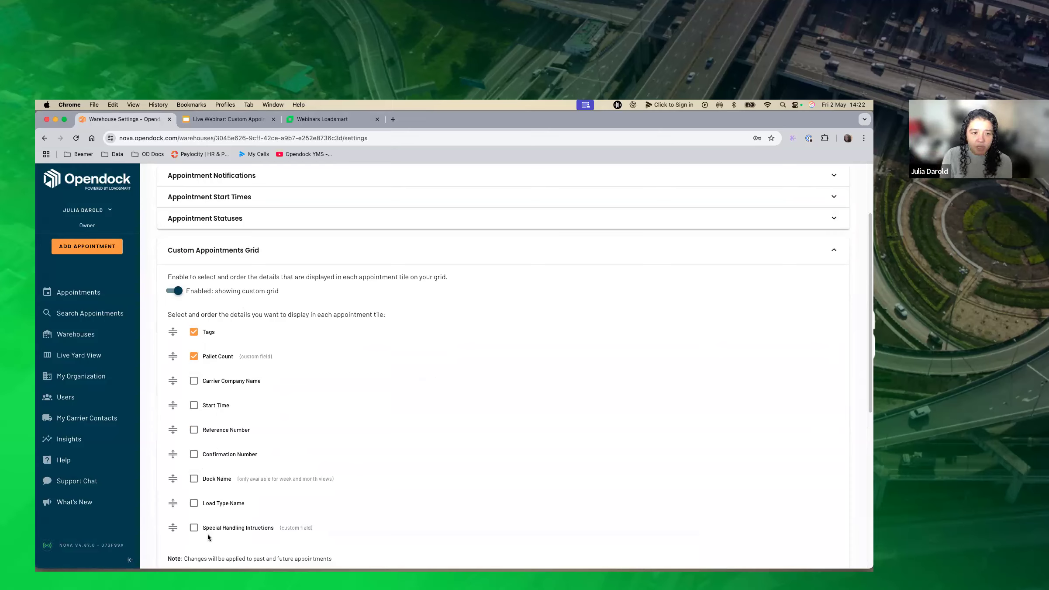
# Include Carrier Company Name in the appointment tile details, selecting and then clearing Start Time and Reference Number.
pyautogui.click(193, 385)
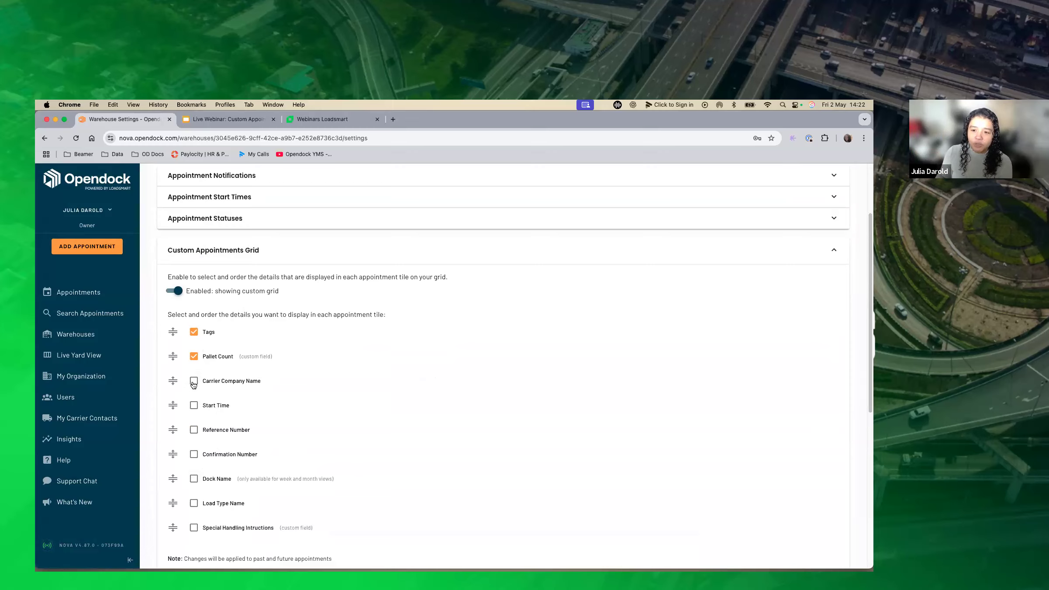
pyautogui.click(193, 406)
pyautogui.click(194, 429)
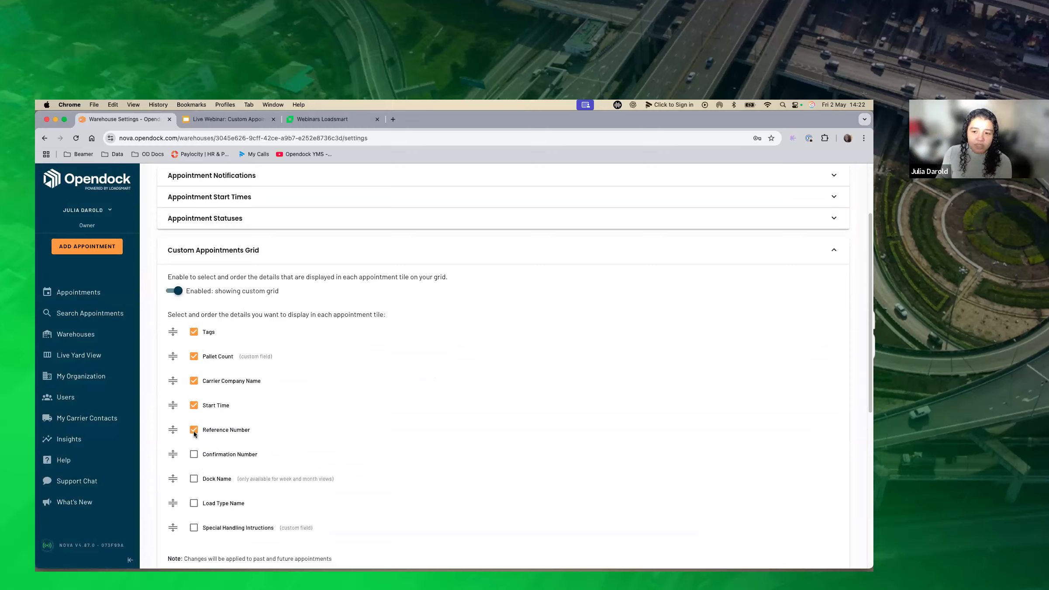
pyautogui.click(193, 429)
pyautogui.click(193, 405)
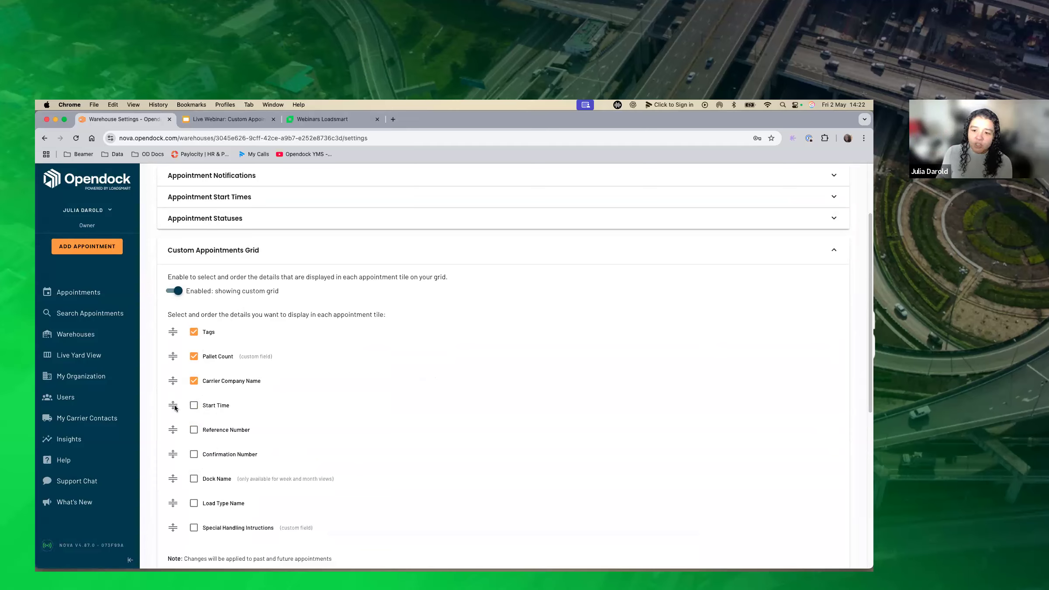
# Order the tile details as Tags, Carrier Company Name, Pallet Count, save the warehouse settings and return to the appointments grid.
pyautogui.moveTo(173, 381); pyautogui.dragTo(173, 357)
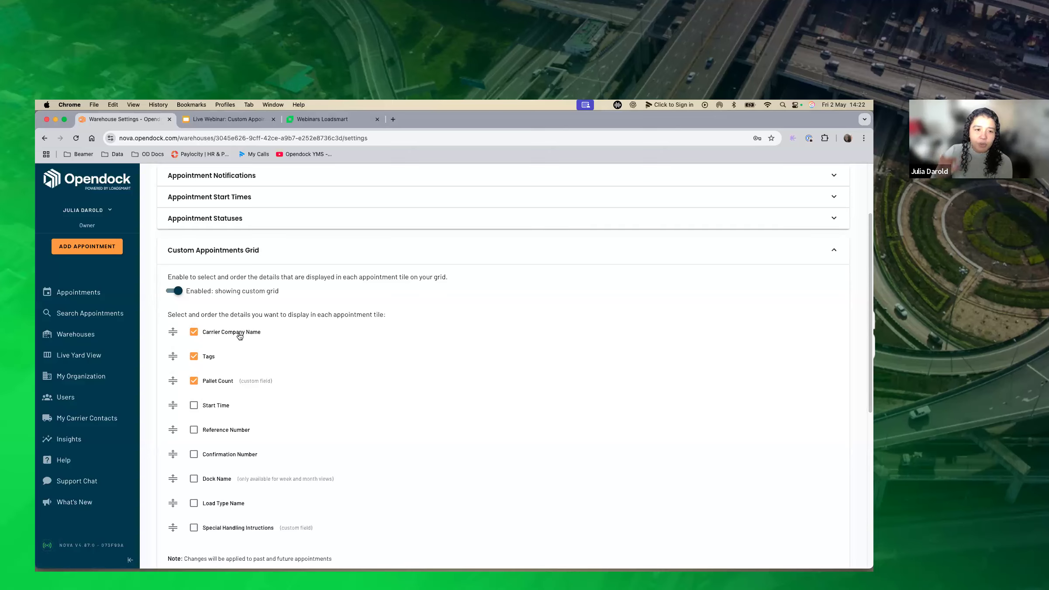
pyautogui.moveTo(172, 356); pyautogui.dragTo(185, 334)
pyautogui.scroll(-10, 481, 332)
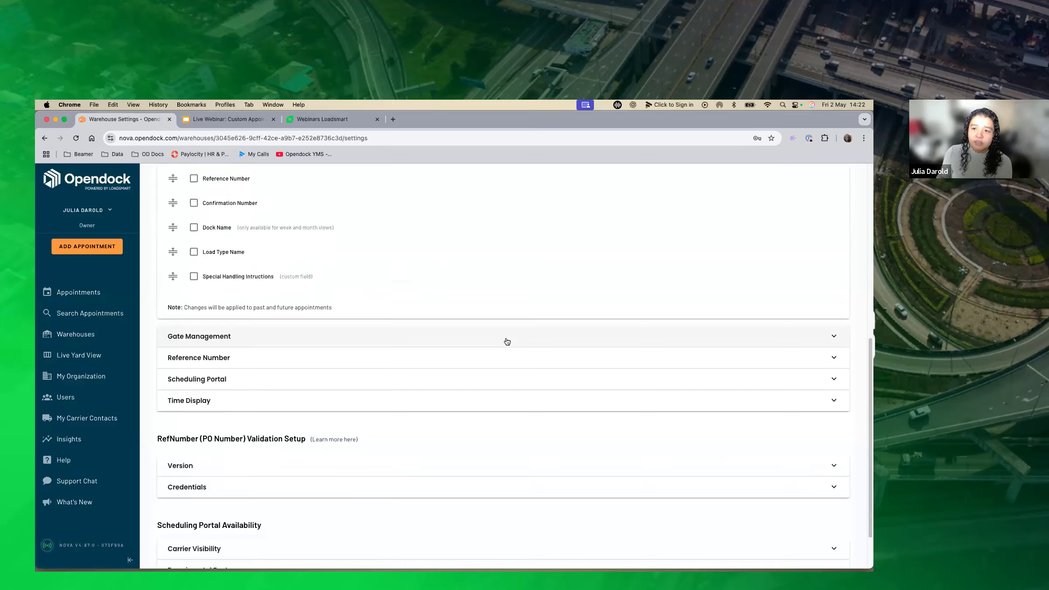
pyautogui.click(816, 546)
pyautogui.click(88, 294)
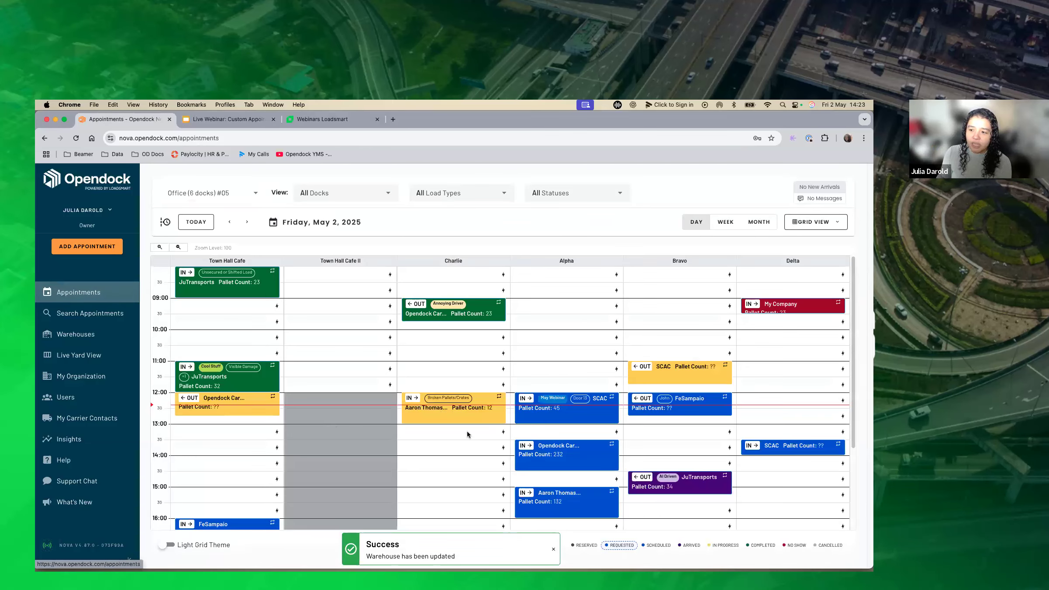
# Check the tile details of two appointments on the grid, then open the Office warehouse's All Appointments fields for management.
pyautogui.moveTo(473, 402)
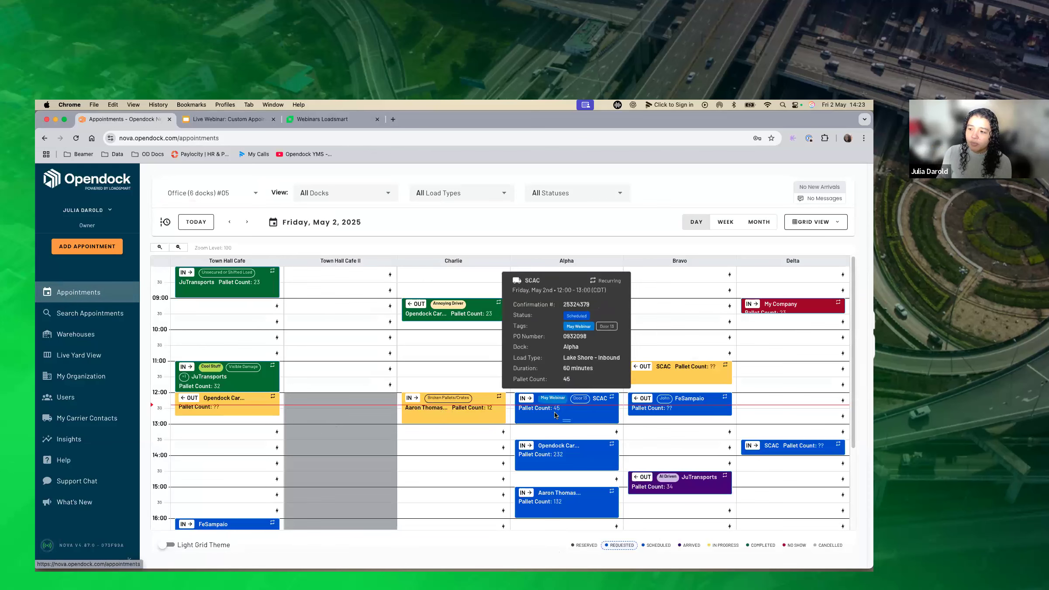
pyautogui.moveTo(216, 410)
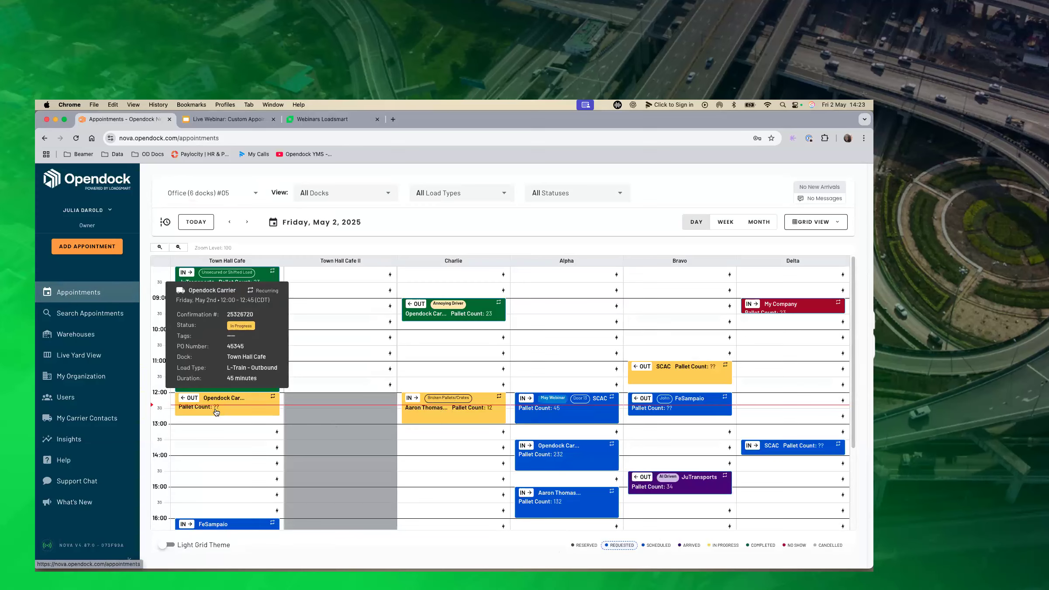
pyautogui.click(73, 336)
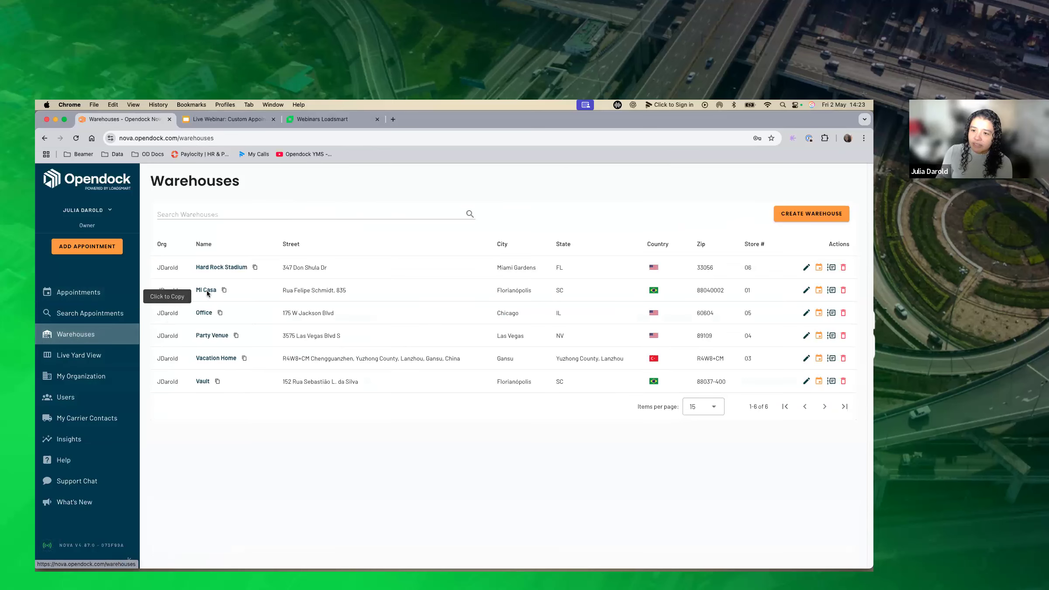
pyautogui.click(204, 313)
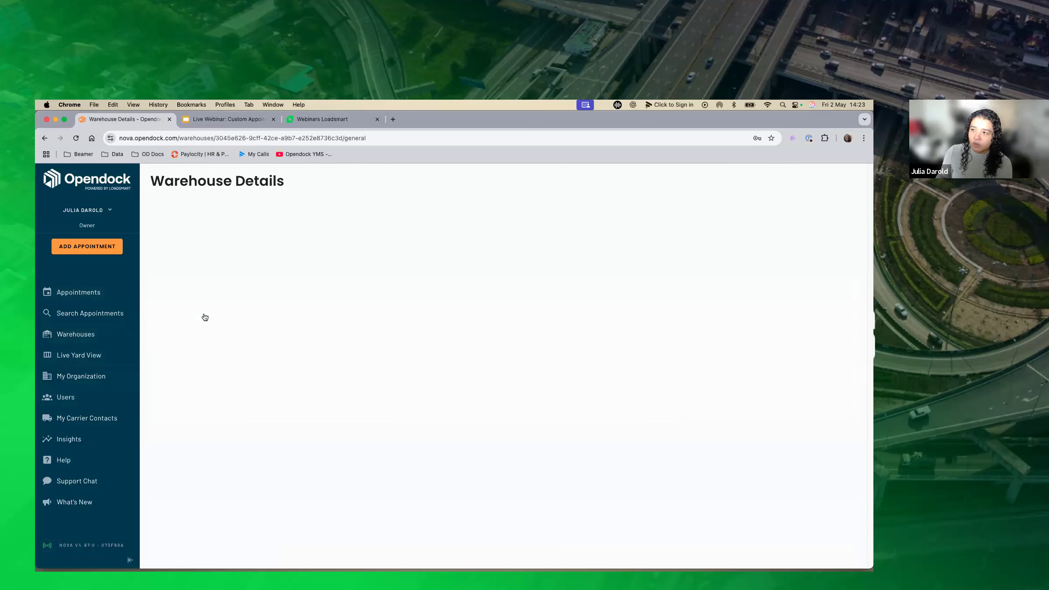
pyautogui.click(660, 216)
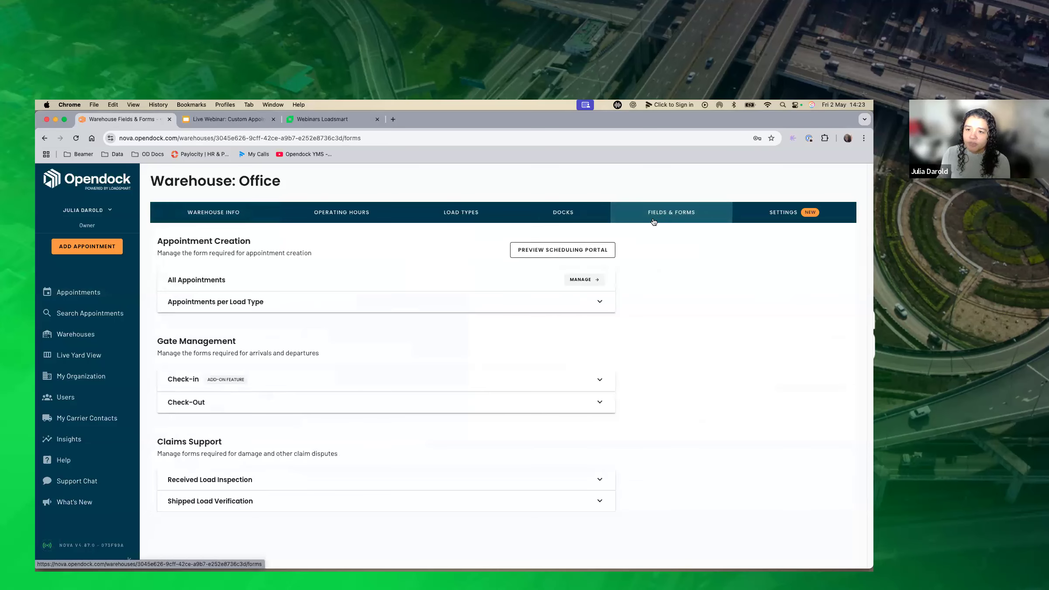
pyautogui.click(199, 290)
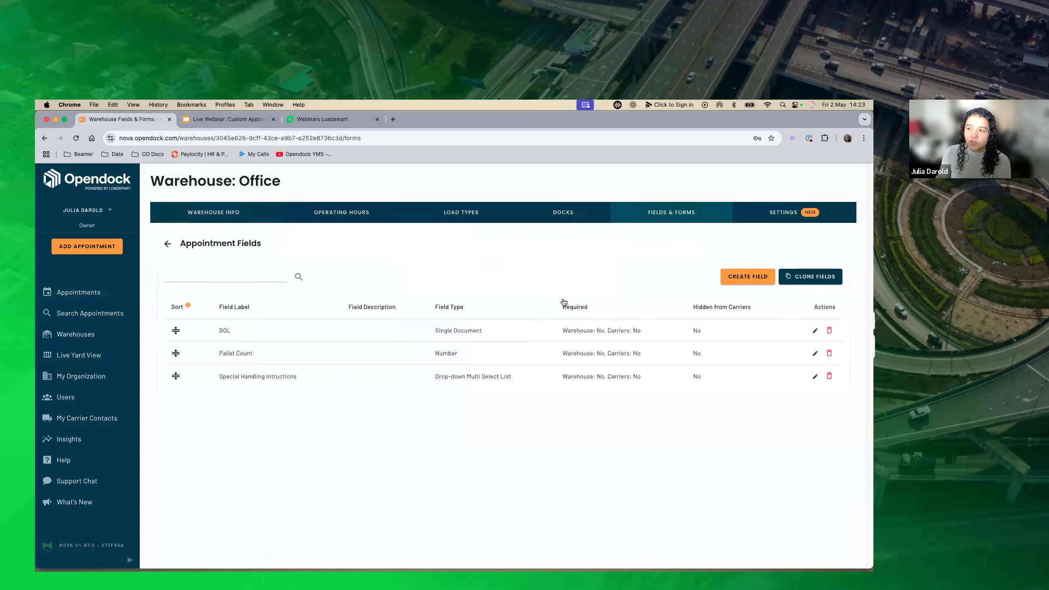
# Start creating an appointment field, try its warehouse requirement, carrier visibility and carrier requirement options, and close the form without saving.
pyautogui.click(748, 276)
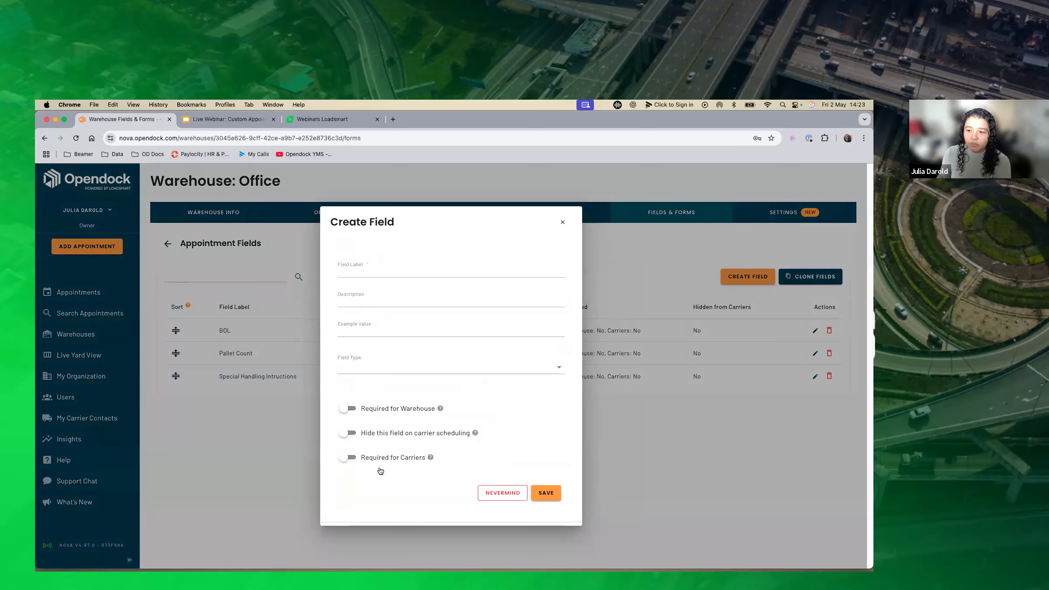
pyautogui.click(353, 410)
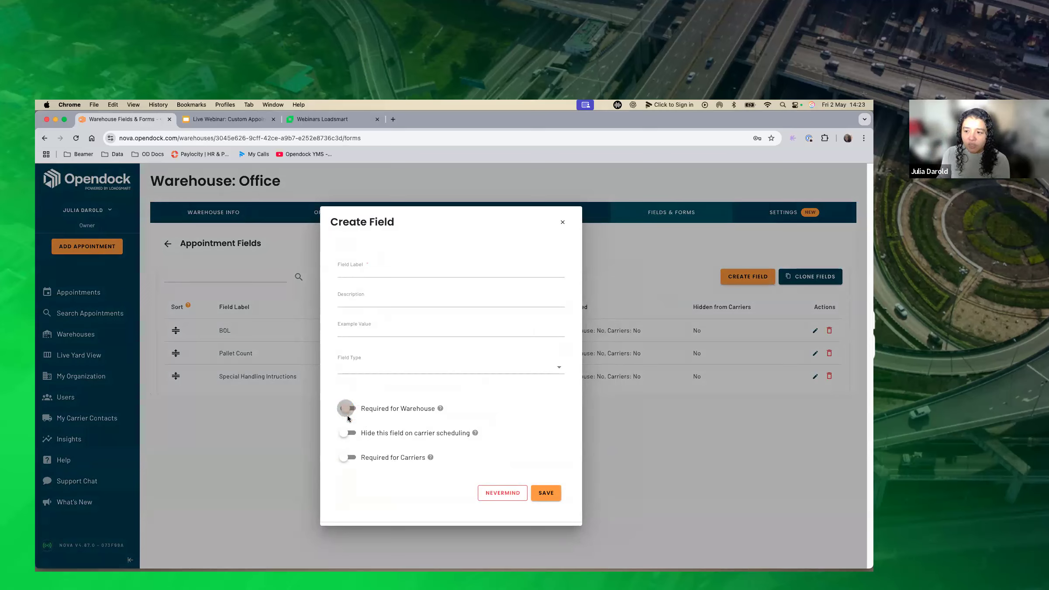
pyautogui.click(351, 433)
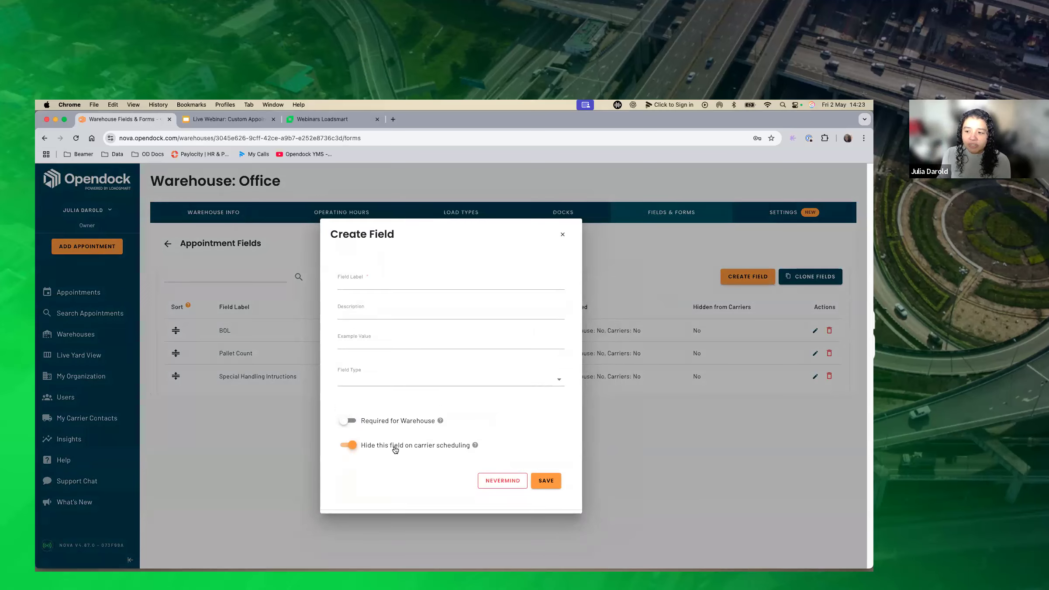
pyautogui.click(351, 446)
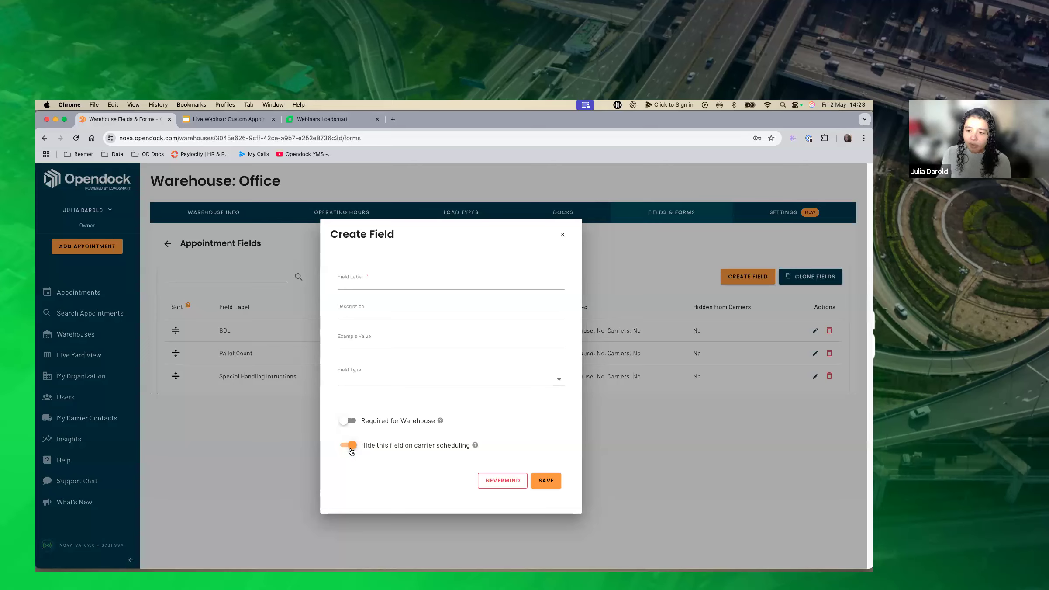
pyautogui.click(350, 458)
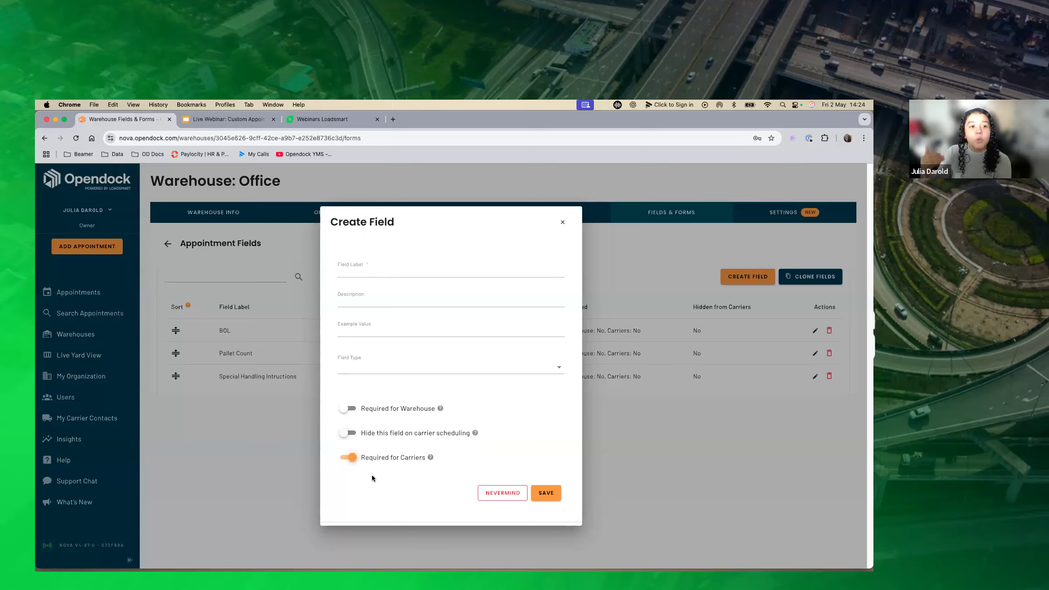
pyautogui.click(376, 270)
pyautogui.click(378, 293)
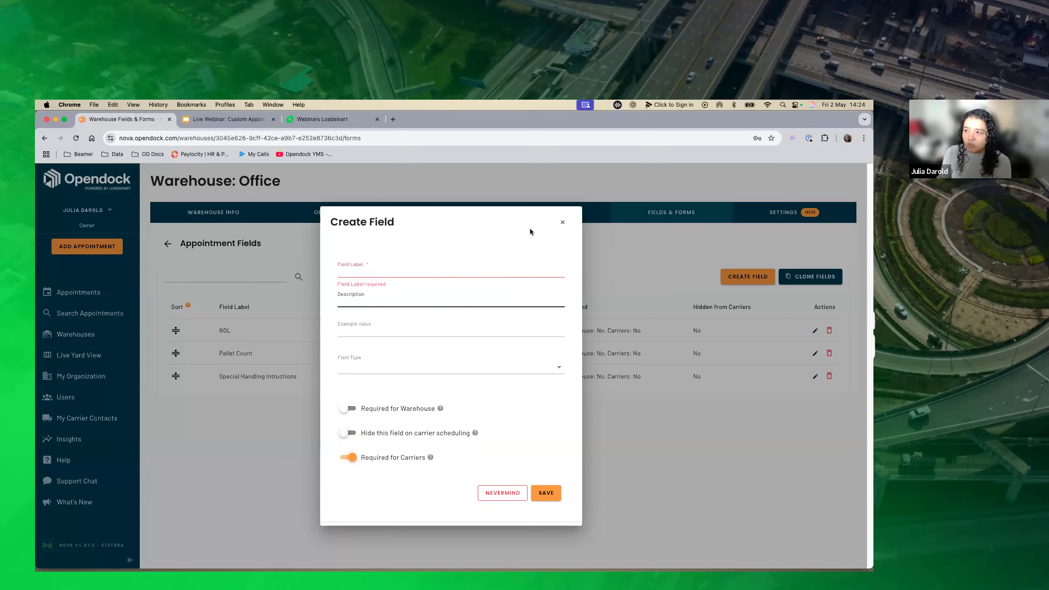
pyautogui.click(563, 222)
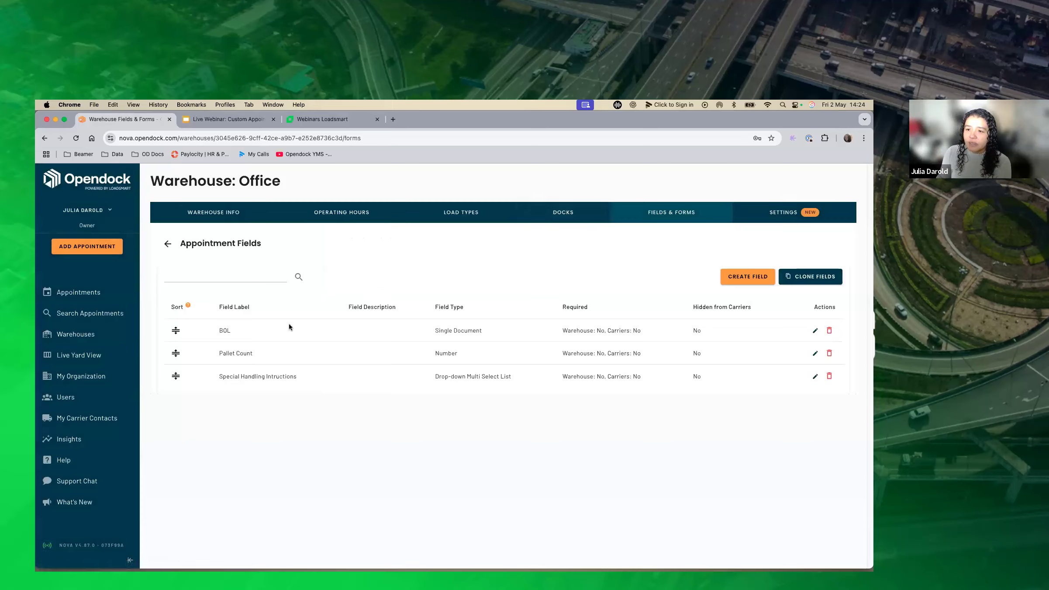